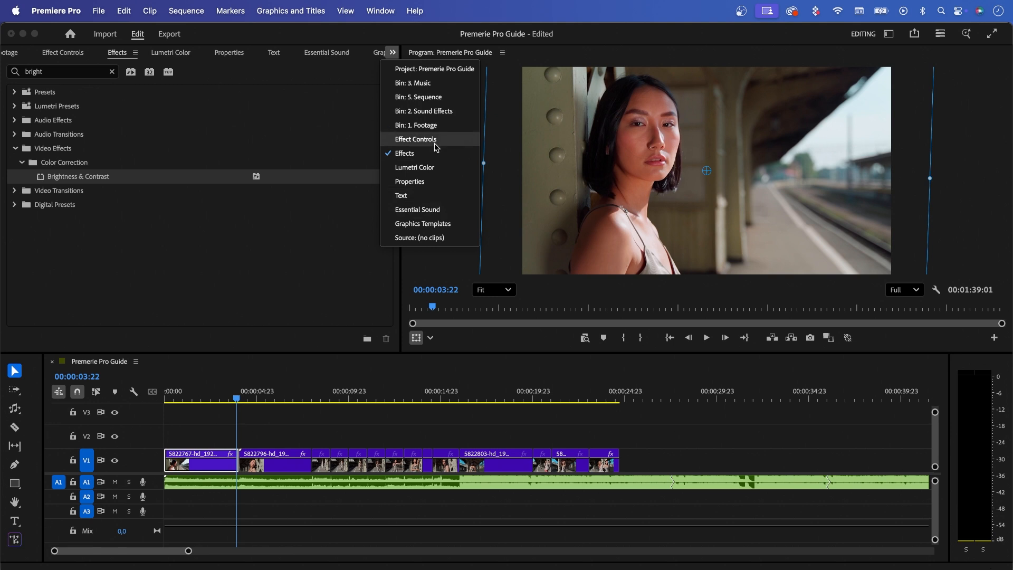
# Turn on keyframing for the first clip's Brightness and Contrast at 00:00:03:14, close to the clip's end
pyautogui.click(436, 147)
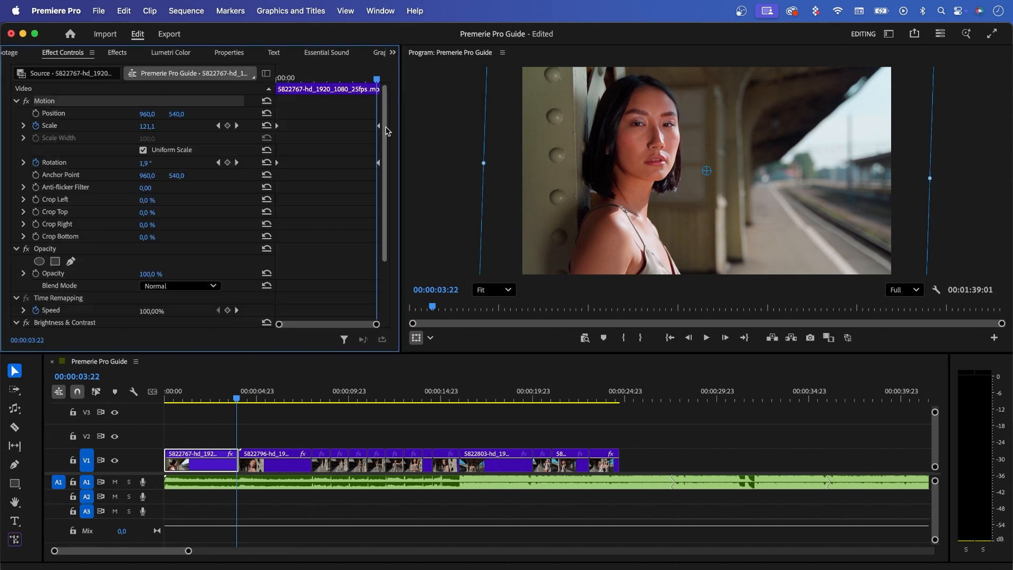
pyautogui.scroll(-3, 380, 195)
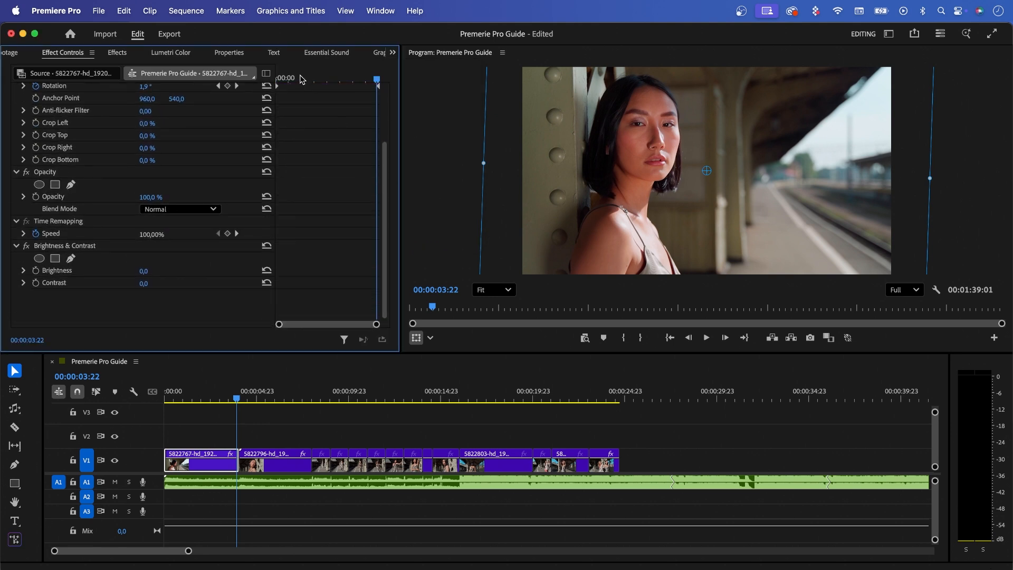
pyautogui.click(278, 78)
pyautogui.moveTo(276, 77); pyautogui.dragTo(367, 79)
pyautogui.moveTo(242, 398); pyautogui.dragTo(230, 398)
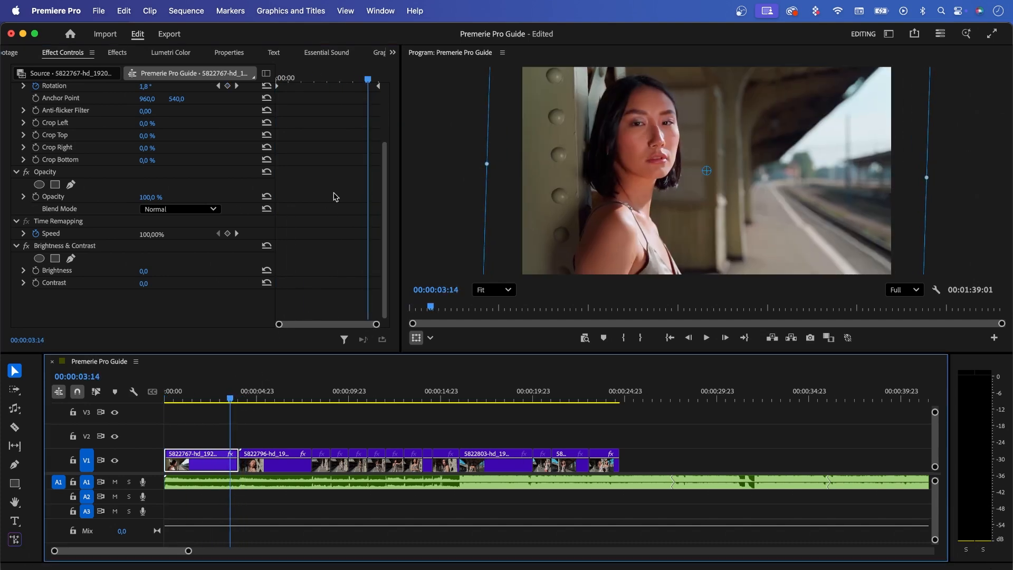
pyautogui.click(37, 271)
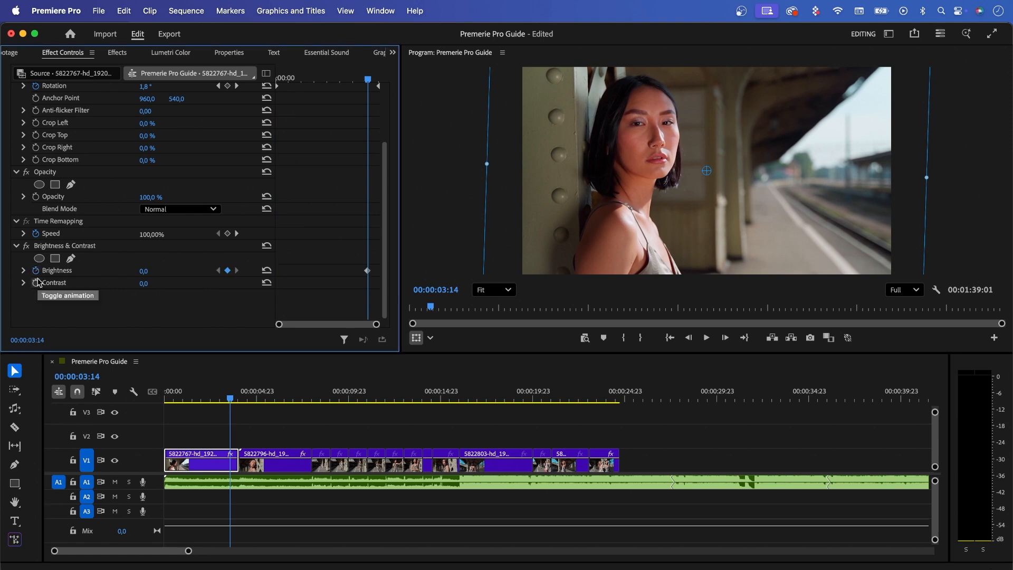
# Set the first clip's keyframes to Brightness 100 and Contrast 40, and move both keyframes to the clip's end
pyautogui.click(145, 272)
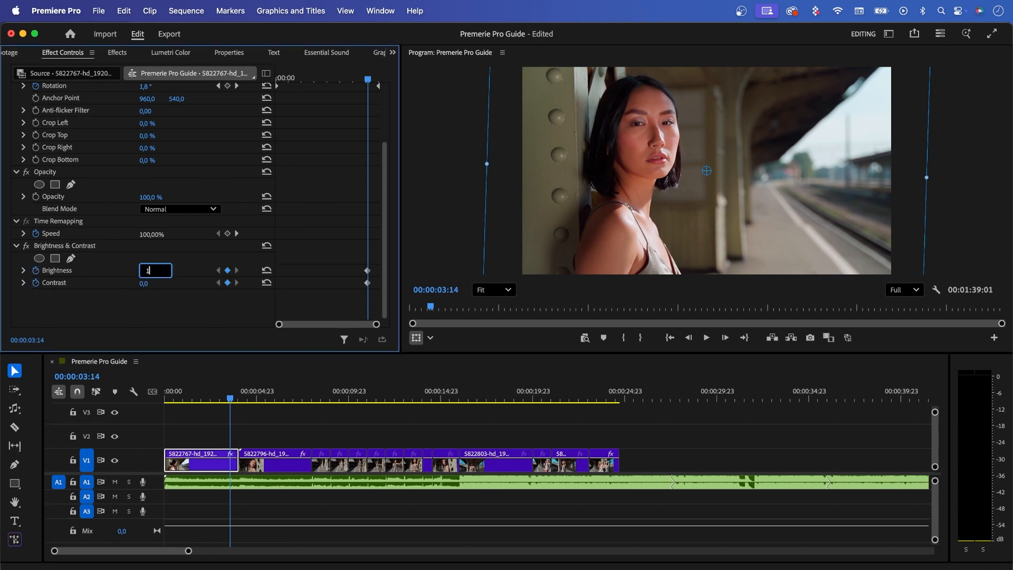
pyautogui.write('100')
pyautogui.click(147, 285)
pyautogui.write('40')
pyautogui.press('Return')
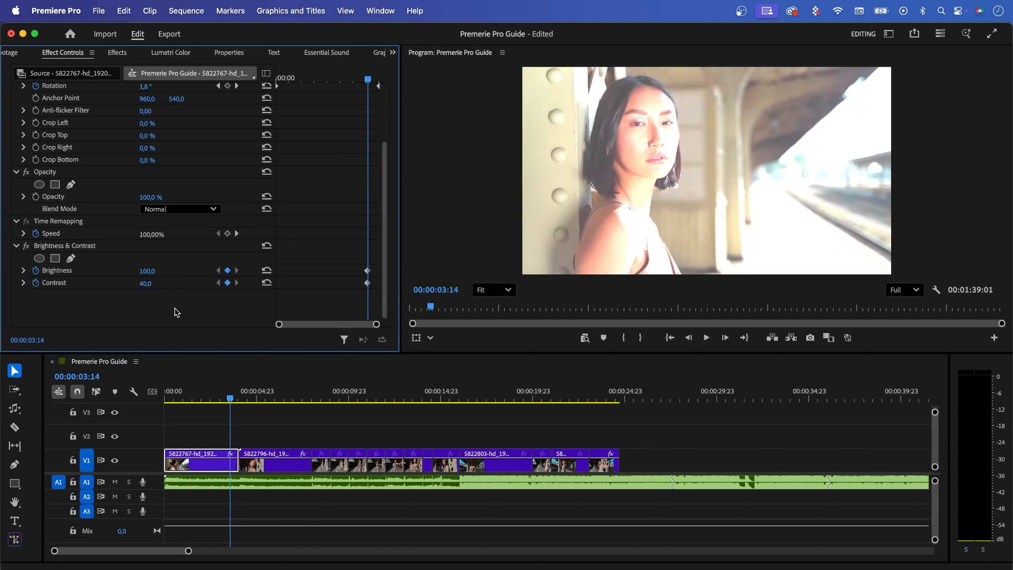
pyautogui.moveTo(338, 258)
pyautogui.mouseDown()
pyautogui.moveTo(374, 294)
pyautogui.moveTo(330, 273)
pyautogui.mouseUp()
pyautogui.moveTo(368, 80); pyautogui.dragTo(379, 82)
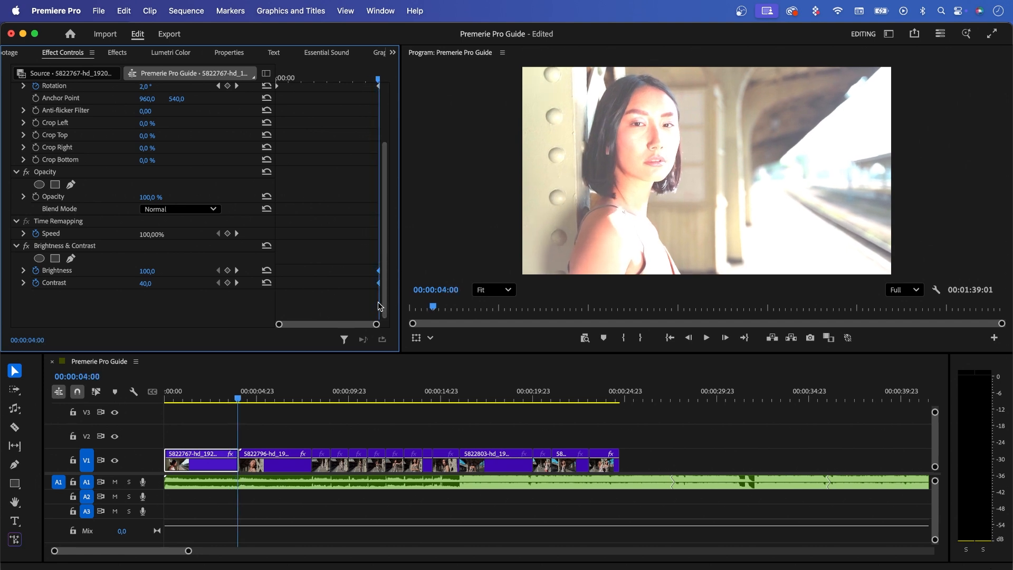
# Step back to 00:00:03:19 and add keyframes there by resetting the first clip's Brightness and Contrast to 0
pyautogui.press('Left')
pyautogui.press('Left')
pyautogui.press('Left')
pyautogui.press('Left')
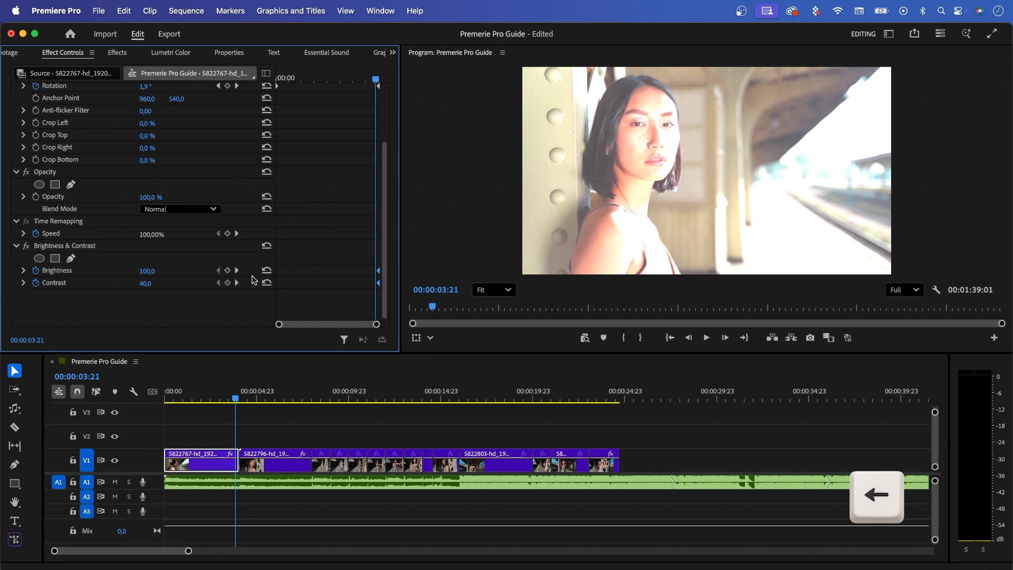
pyautogui.press('Left')
pyautogui.press('Left')
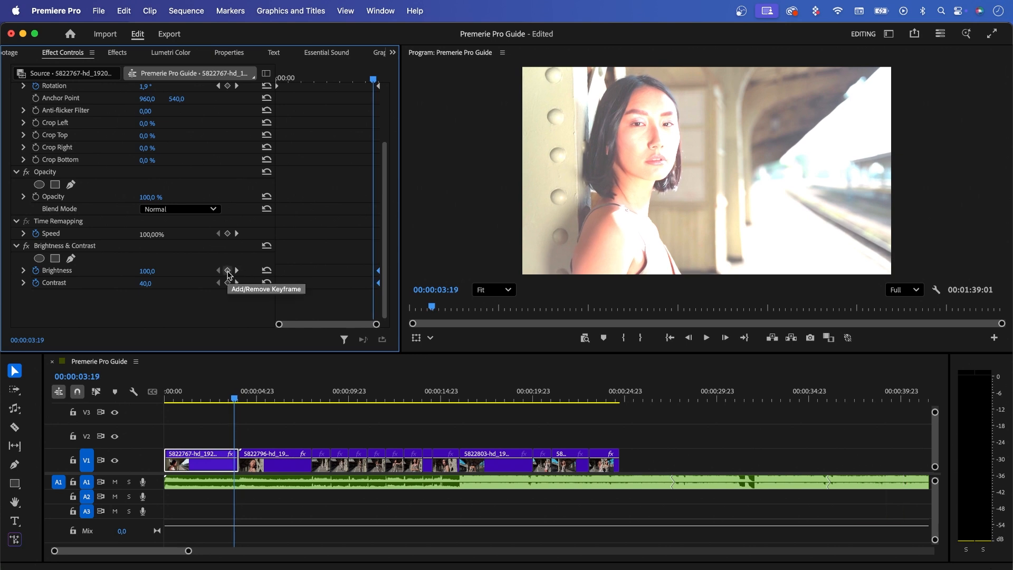
pyautogui.click(267, 270)
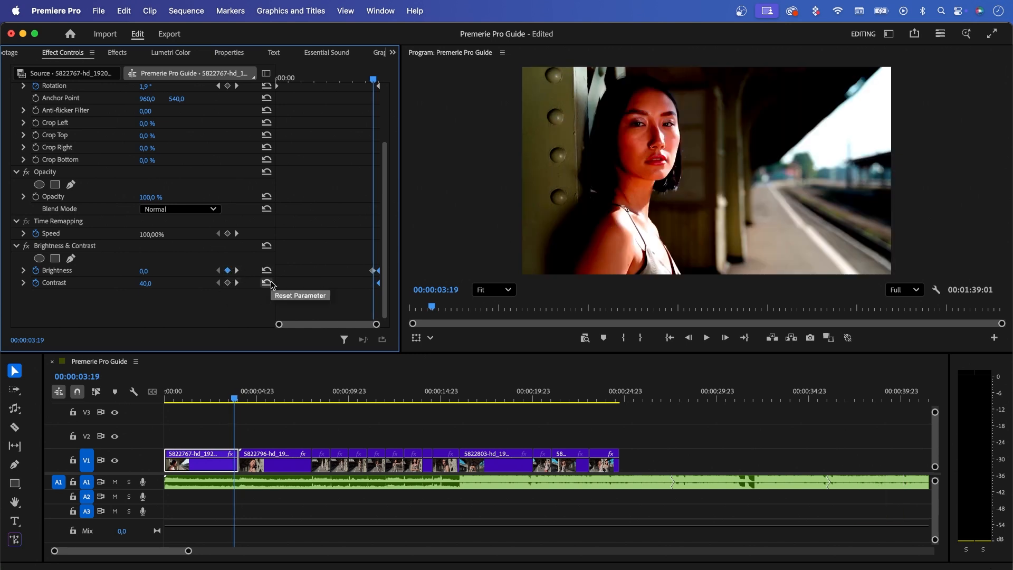
pyautogui.click(267, 283)
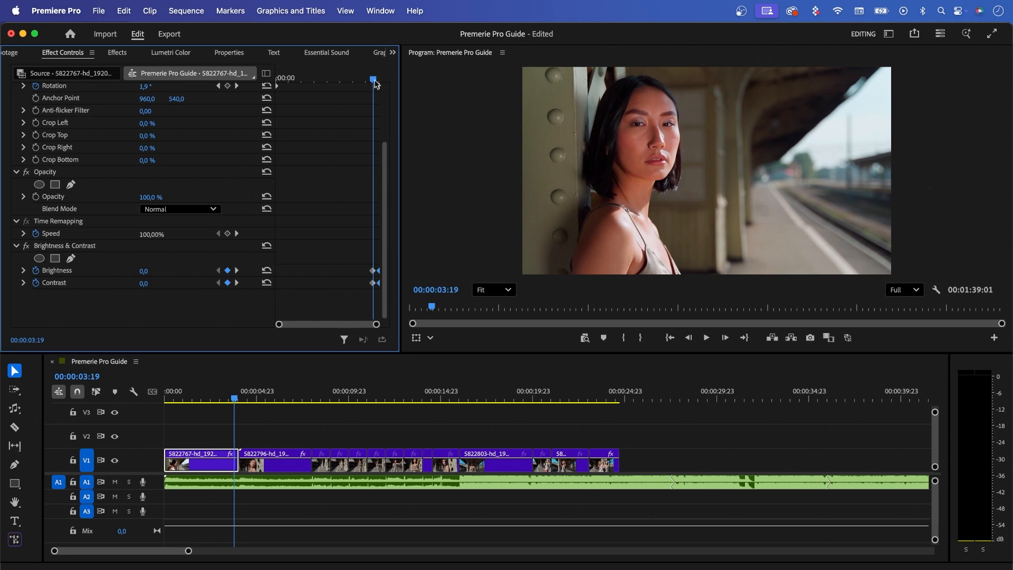
# At the start of the second clip, 00:00:04:02, set Brightness to 100 and Contrast to 40 and turn on keyframing for both
pyautogui.moveTo(376, 84); pyautogui.dragTo(381, 114)
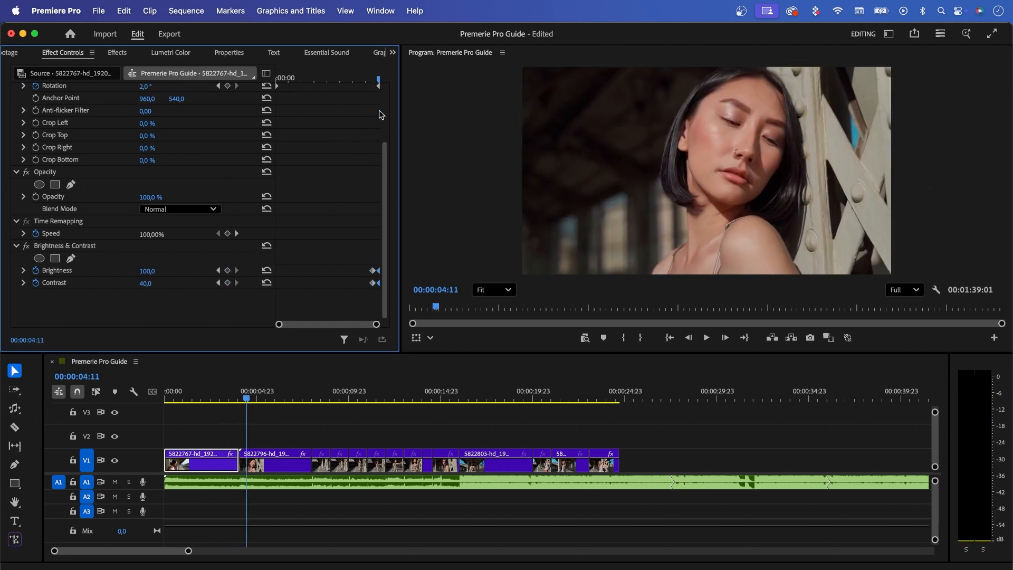
pyautogui.press('d')
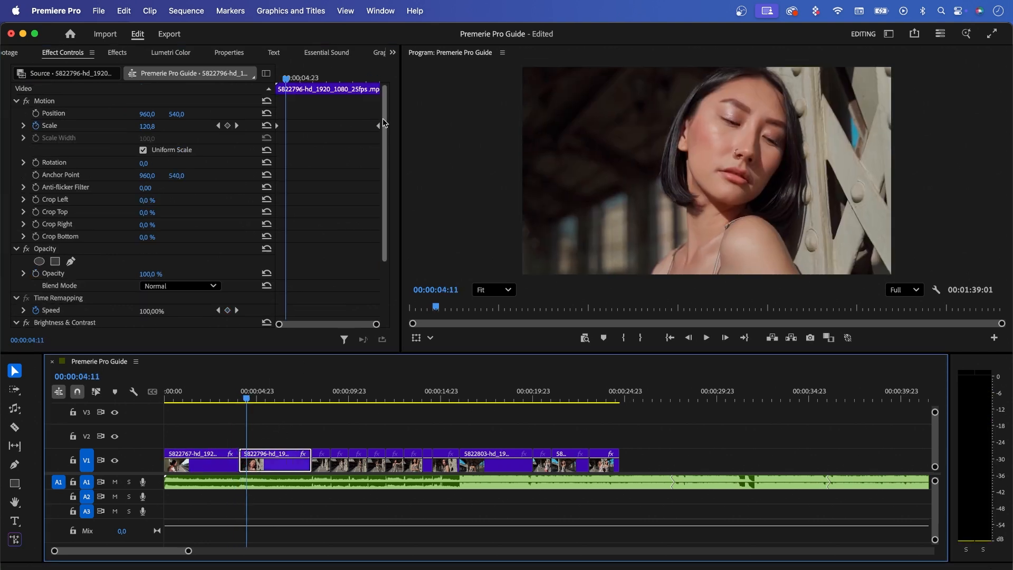
pyautogui.scroll(-3, 309, 109)
pyautogui.moveTo(289, 78); pyautogui.dragTo(230, 123)
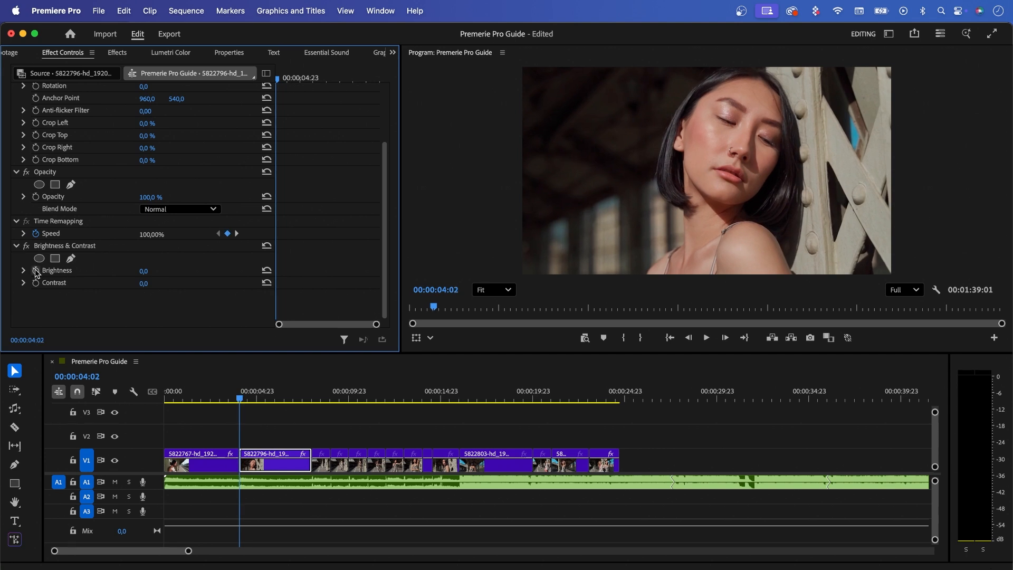
pyautogui.click(144, 271)
pyautogui.write('1')
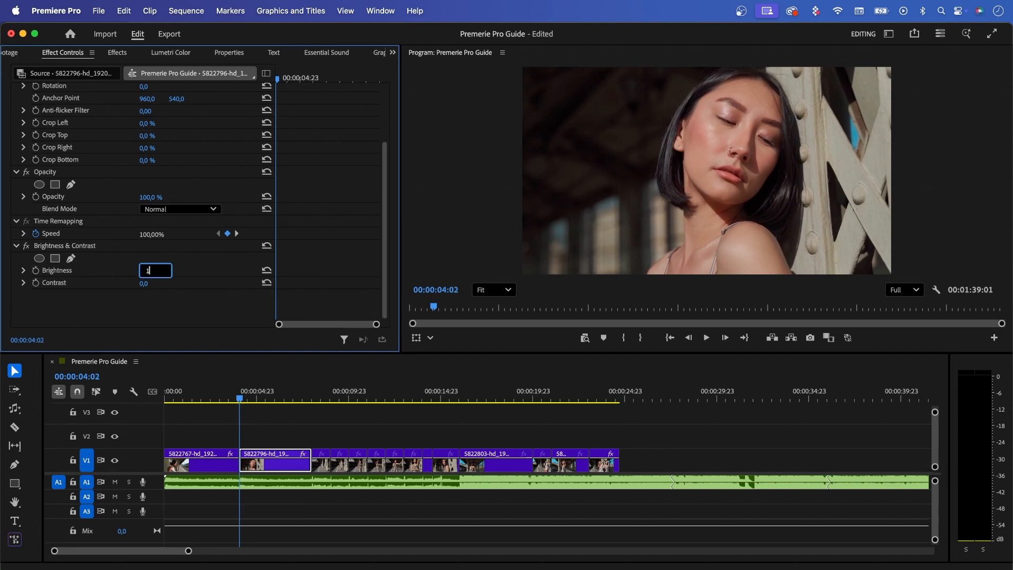
pyautogui.write('00')
pyautogui.click(151, 283)
pyautogui.click(167, 303)
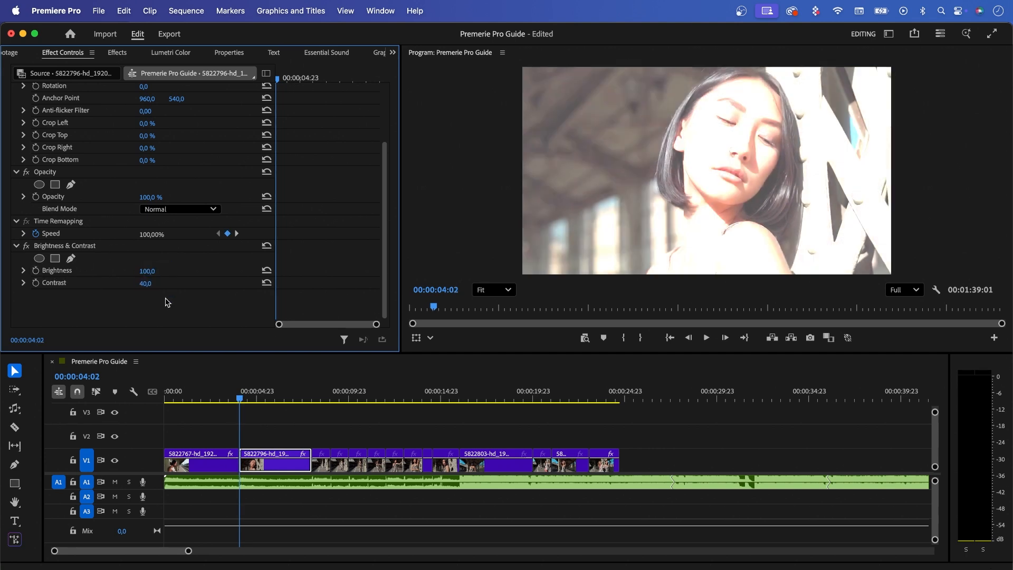
pyautogui.click(35, 272)
# Reset the second clip's Brightness and Contrast to 0 at 00:00:04:07, and play back the flash between the two clips
pyautogui.press('Right')
pyautogui.press('Right')
pyautogui.press('Right')
pyautogui.press('Right')
pyautogui.press('Right')
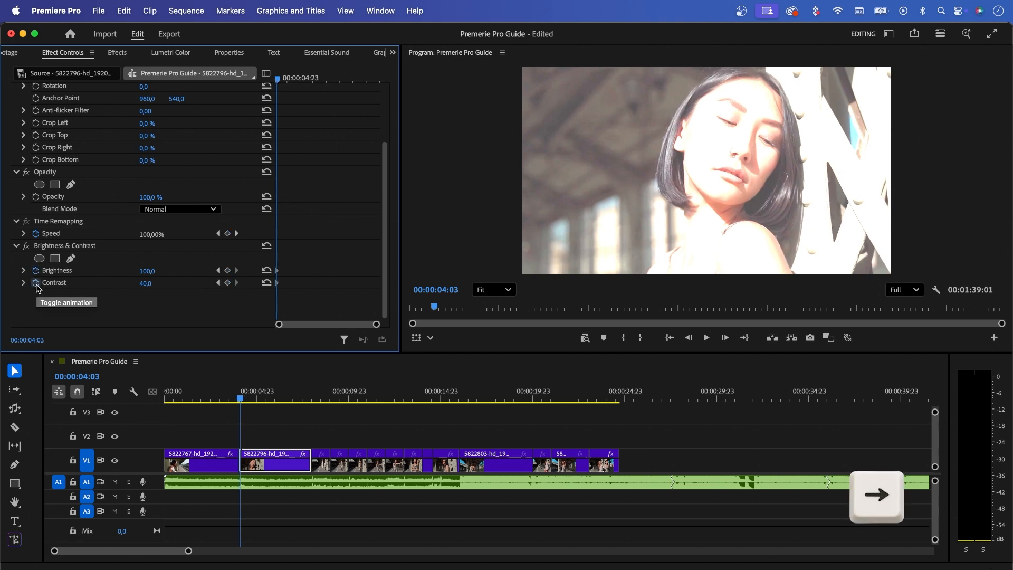
pyautogui.press('Right')
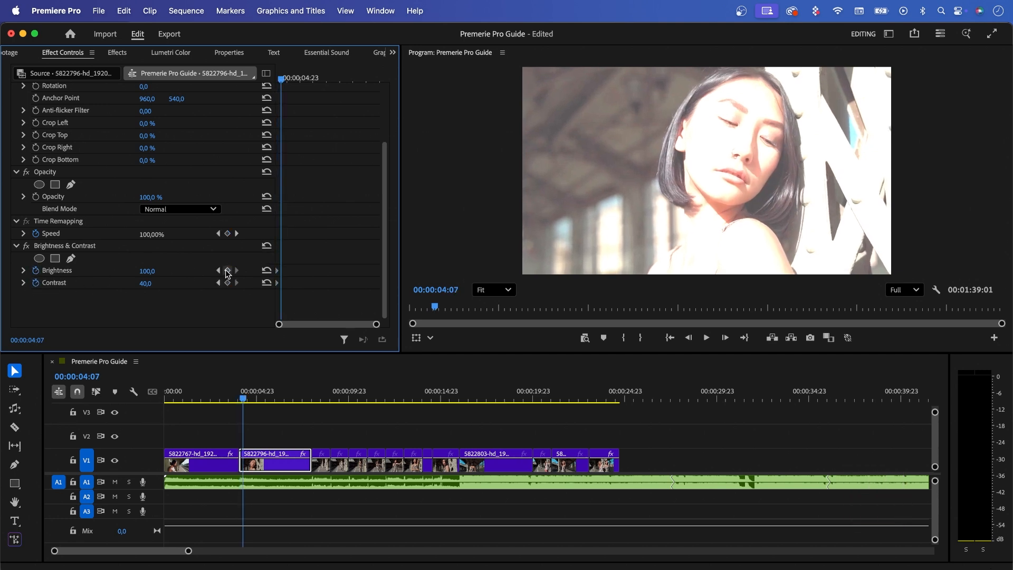
pyautogui.click(267, 271)
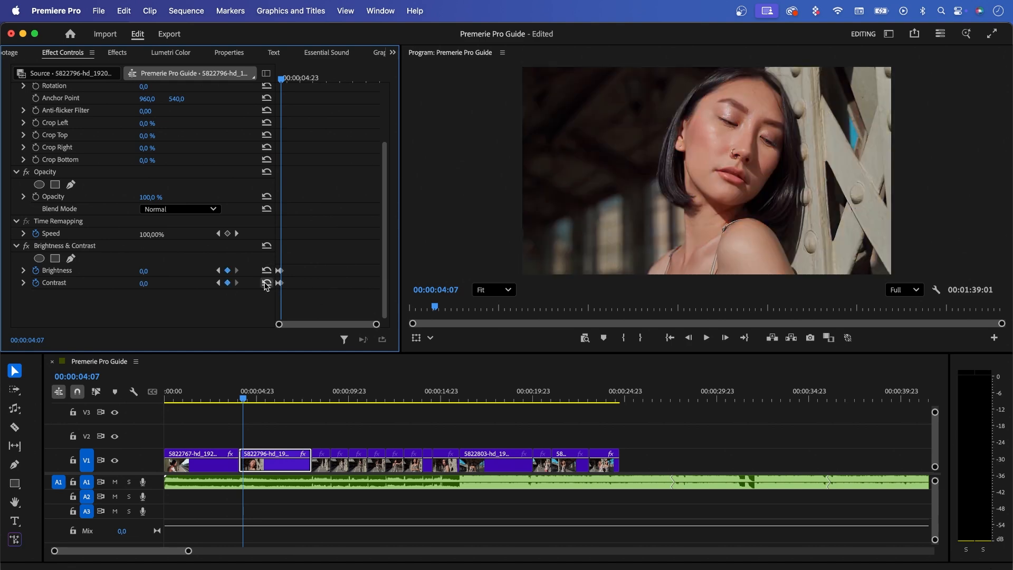
pyautogui.click(228, 397)
pyautogui.press('space')
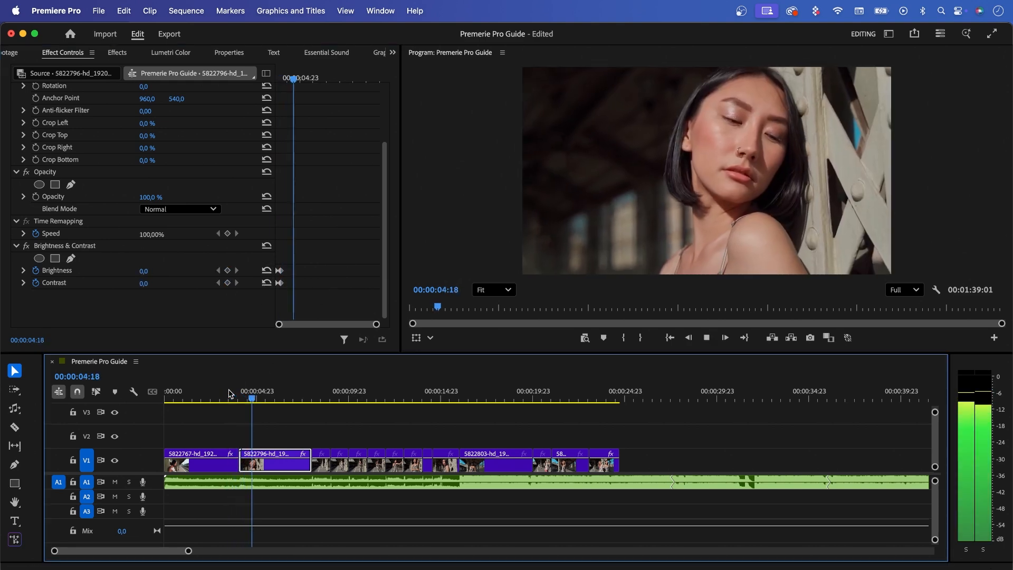
# Find the pose change after 00:00:14:07 and split the clip on V1 at 00:00:15:02
pyautogui.click(428, 397)
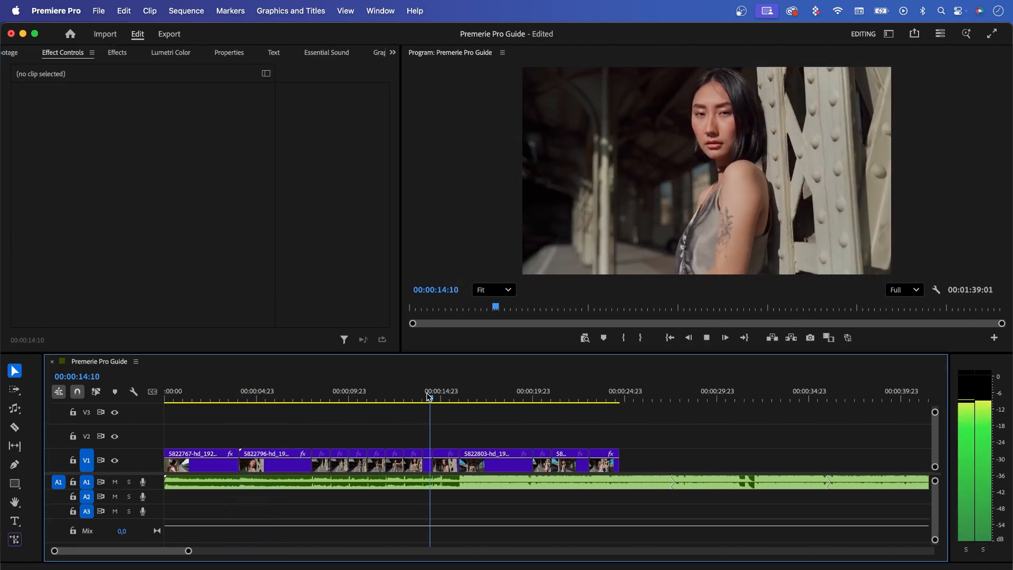
pyautogui.click(427, 397)
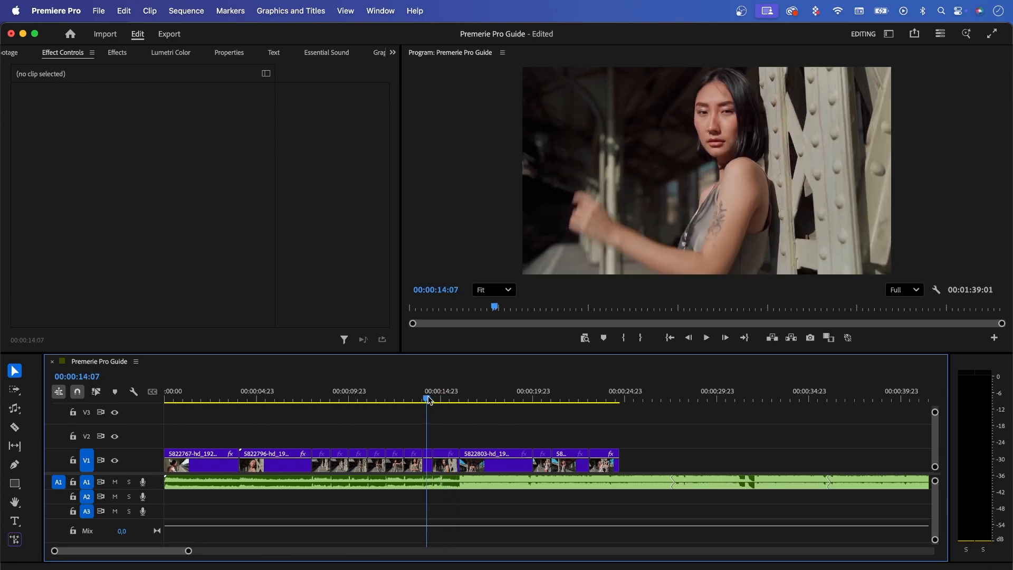
pyautogui.press('space')
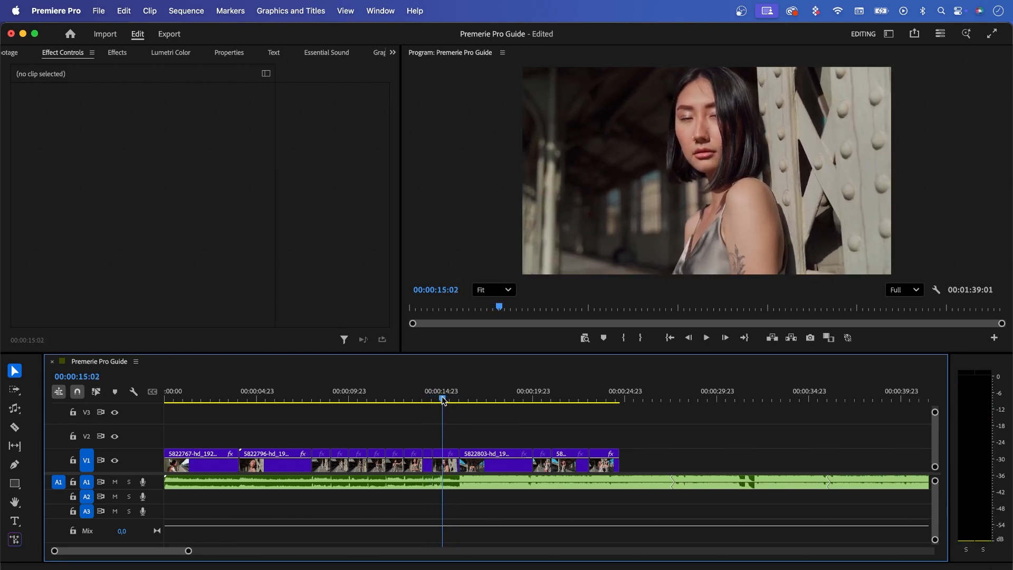
pyautogui.press('c')
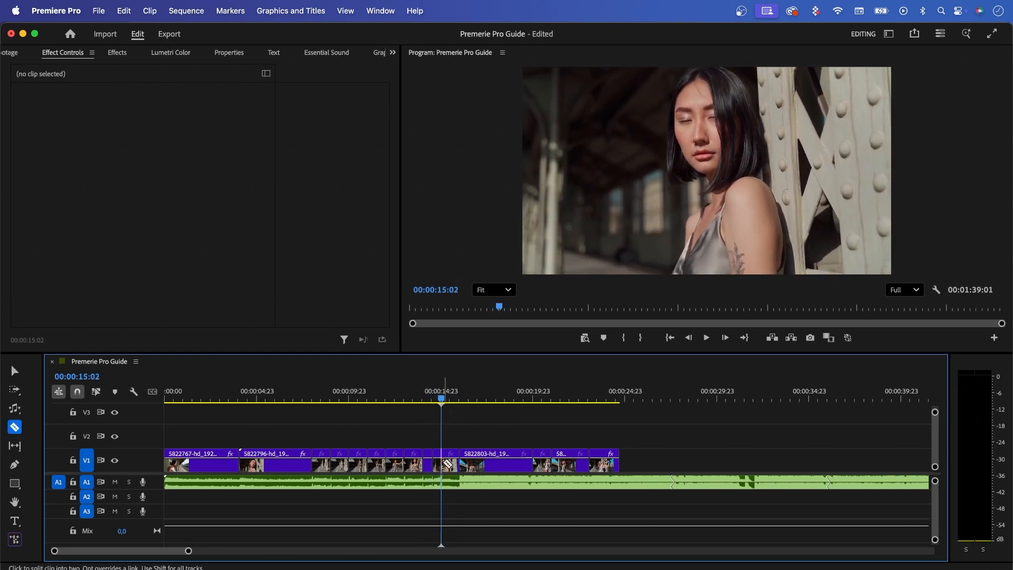
pyautogui.press('v')
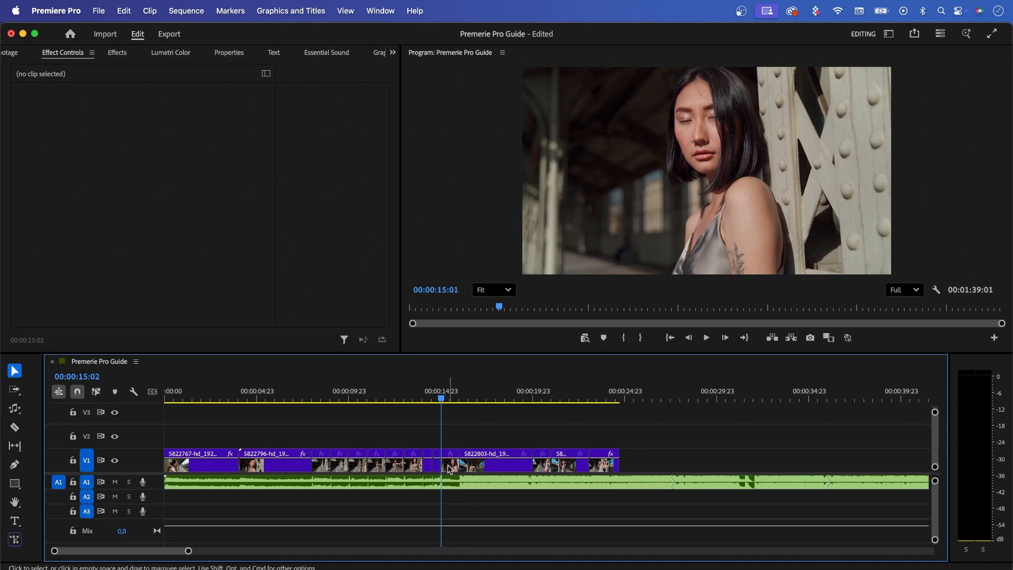
# Search the effects for "black white" and apply the Black & White video effect to the short segment after the cut
pyautogui.click(120, 57)
pyautogui.click(112, 71)
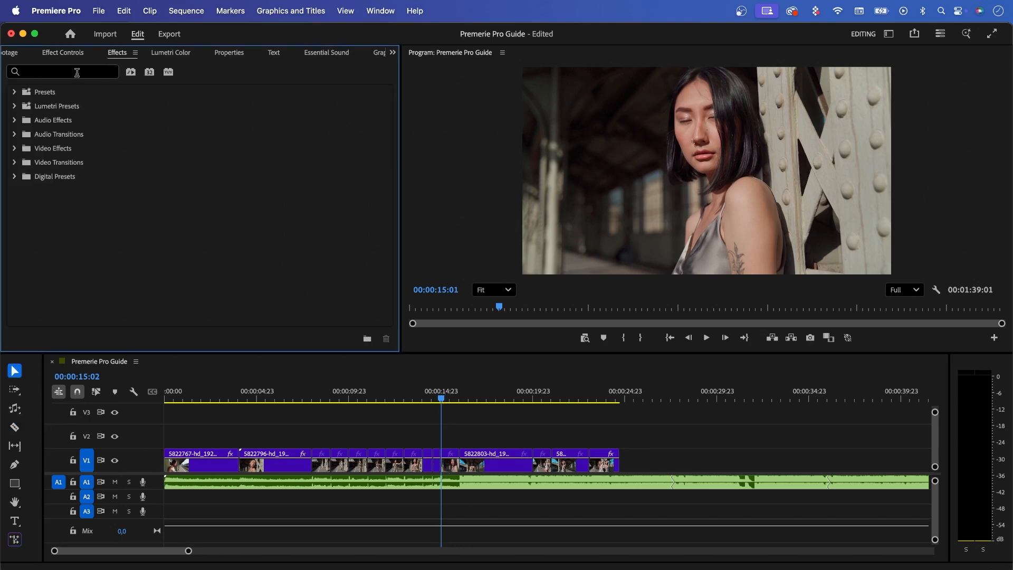
pyautogui.click(78, 71)
pyautogui.write('black')
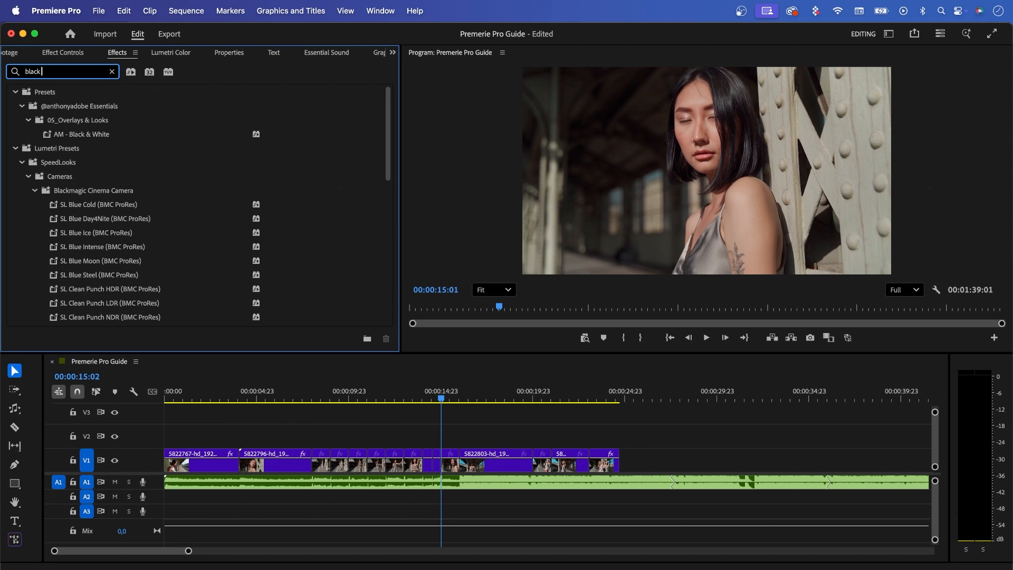
pyautogui.write(' white')
pyautogui.moveTo(74, 226); pyautogui.dragTo(87, 223)
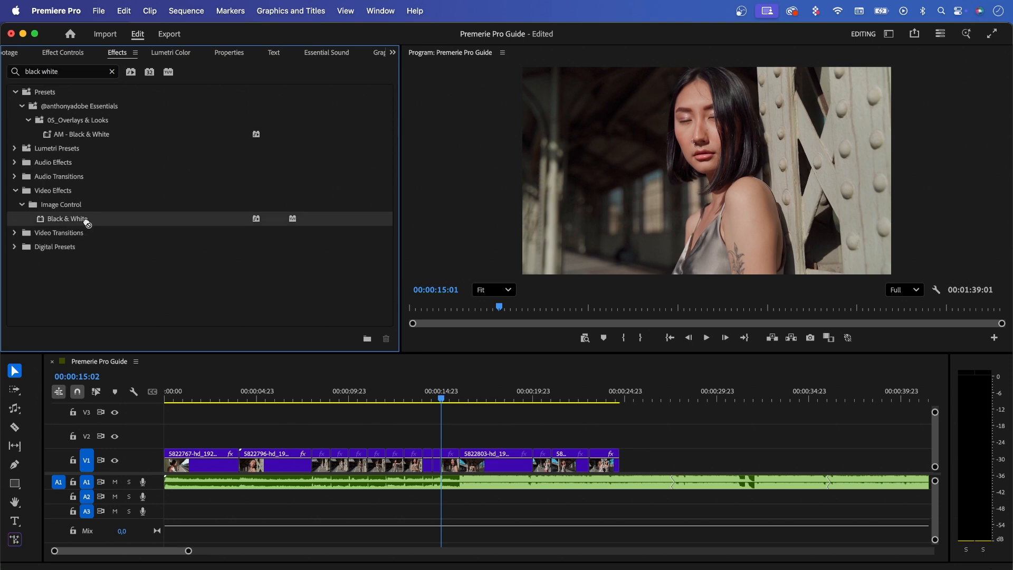
pyautogui.moveTo(173, 220); pyautogui.dragTo(450, 465)
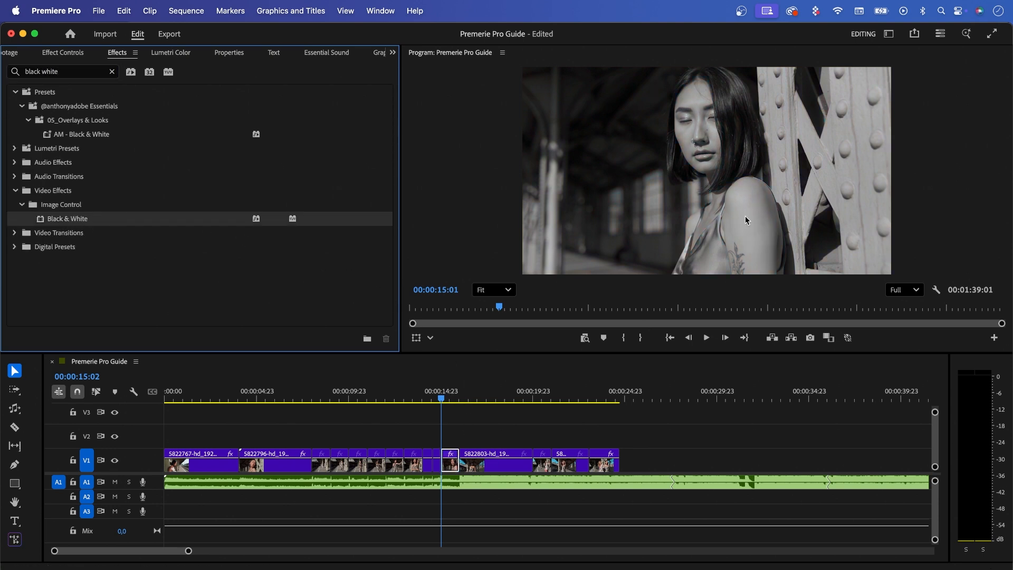
# Play back the section around the black-and-white segment twice to check the change of look
pyautogui.click(433, 395)
pyautogui.press('space')
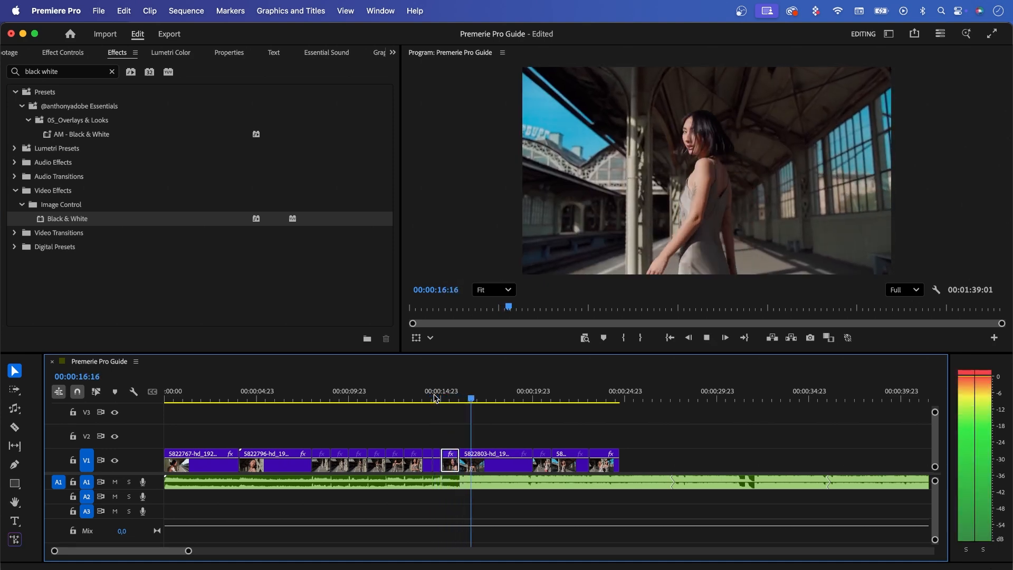
pyautogui.press('space')
pyautogui.moveTo(450, 397); pyautogui.dragTo(434, 399)
pyautogui.press('space')
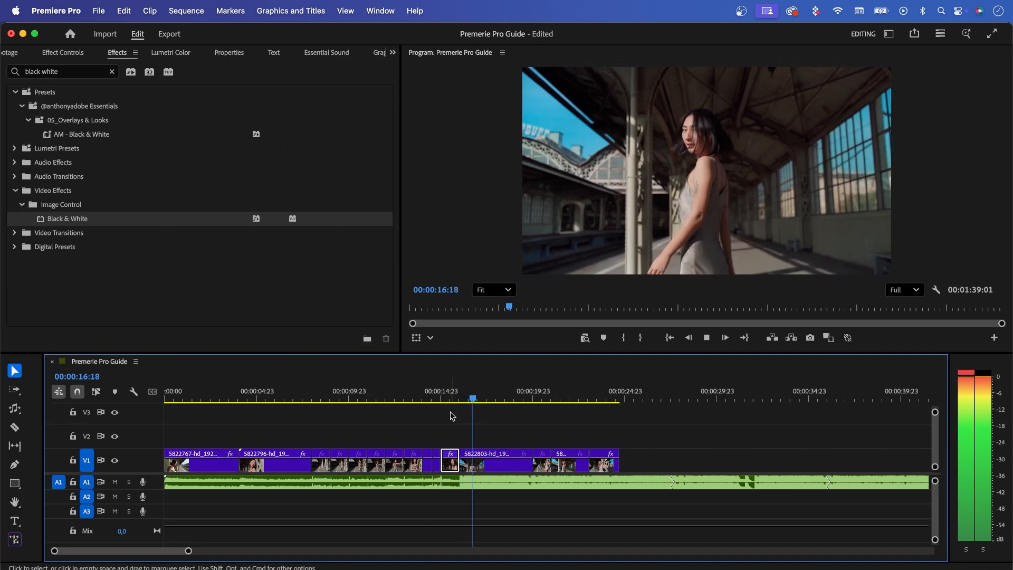
pyautogui.press('space')
# Create an adjustment layer in the project at 1920 x 1080, 23,976 fps and Square Pixels (1.0)
pyautogui.click(393, 53)
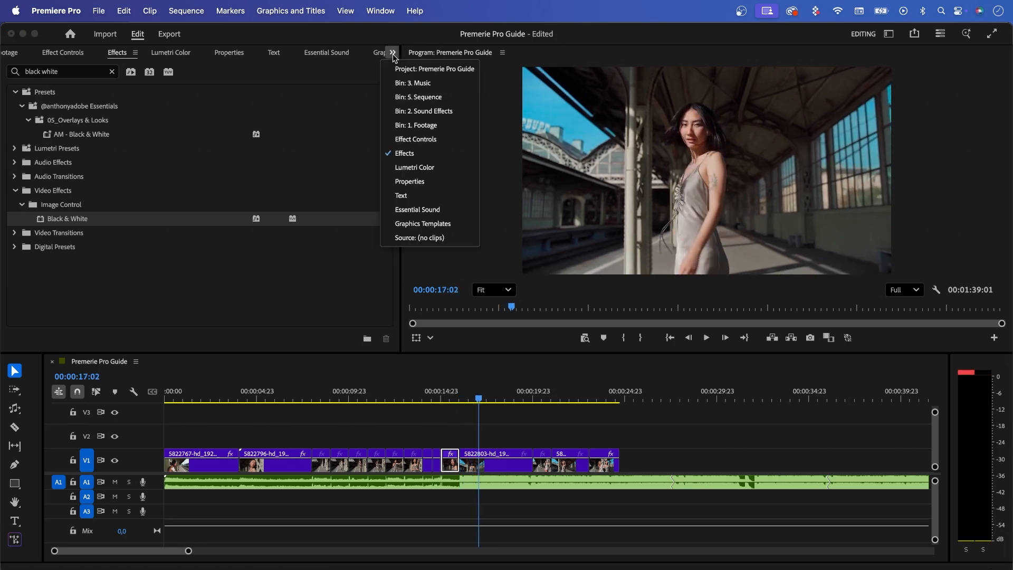
pyautogui.click(414, 70)
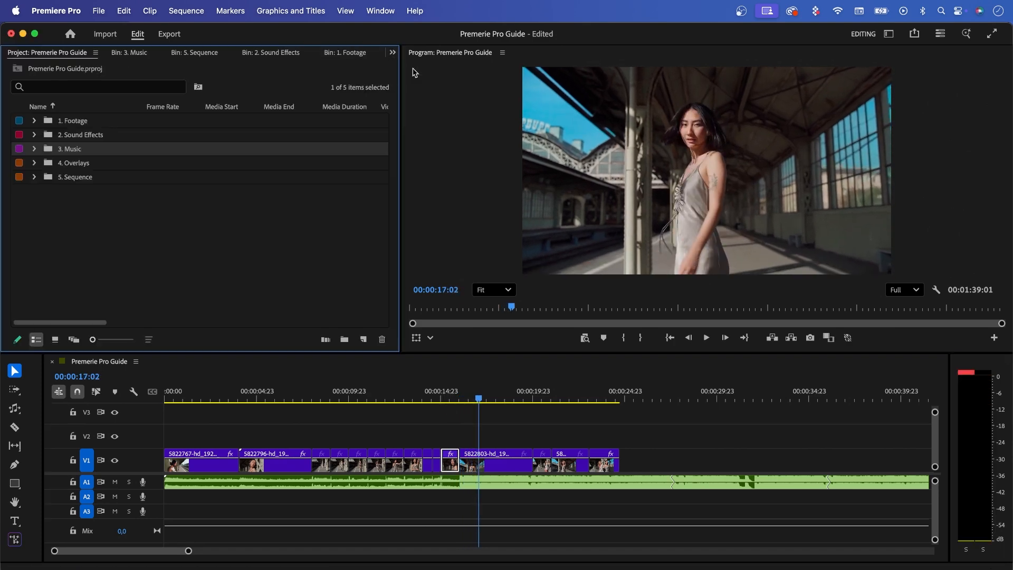
pyautogui.click(311, 242)
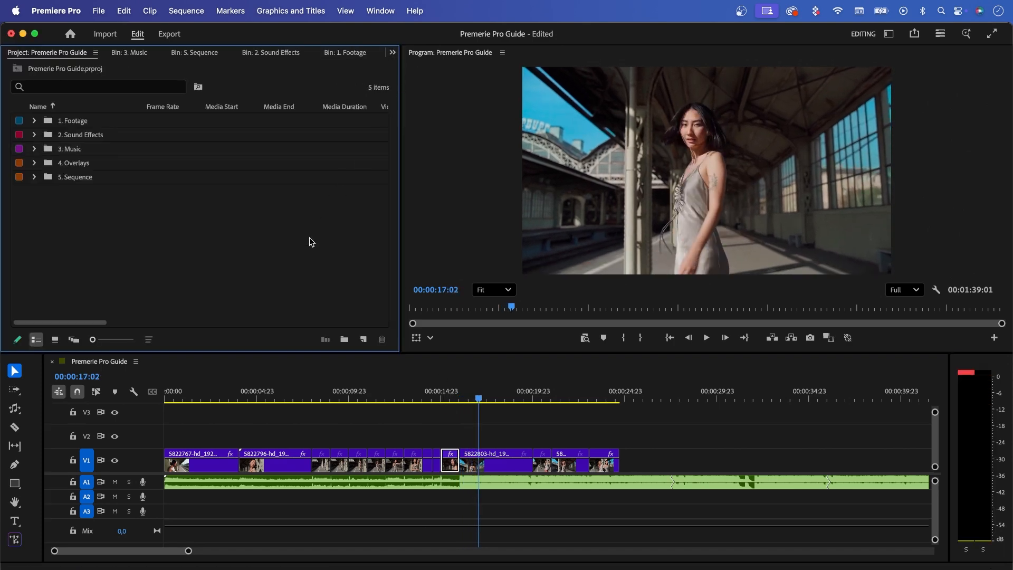
pyautogui.click(364, 339)
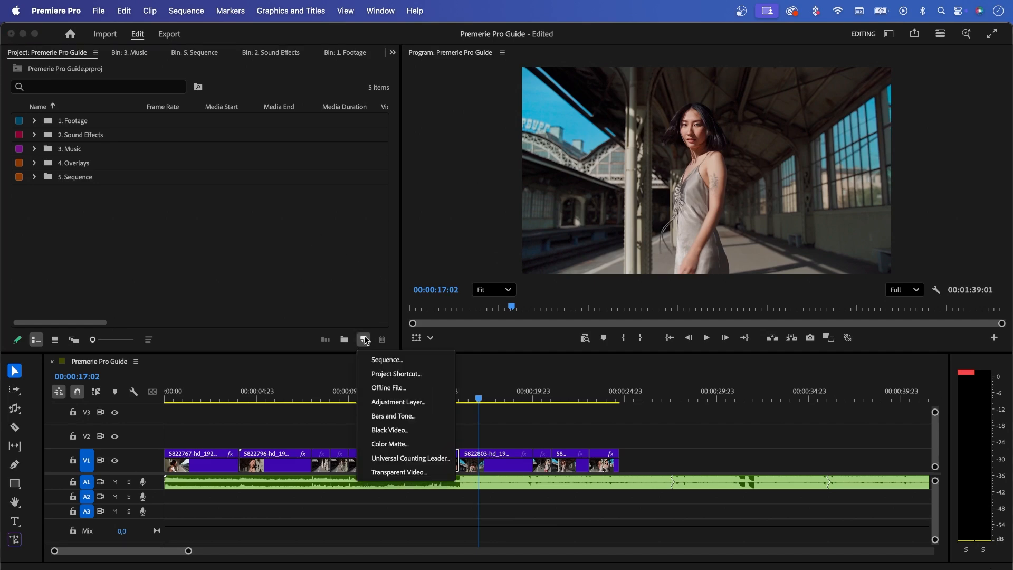
pyautogui.click(406, 407)
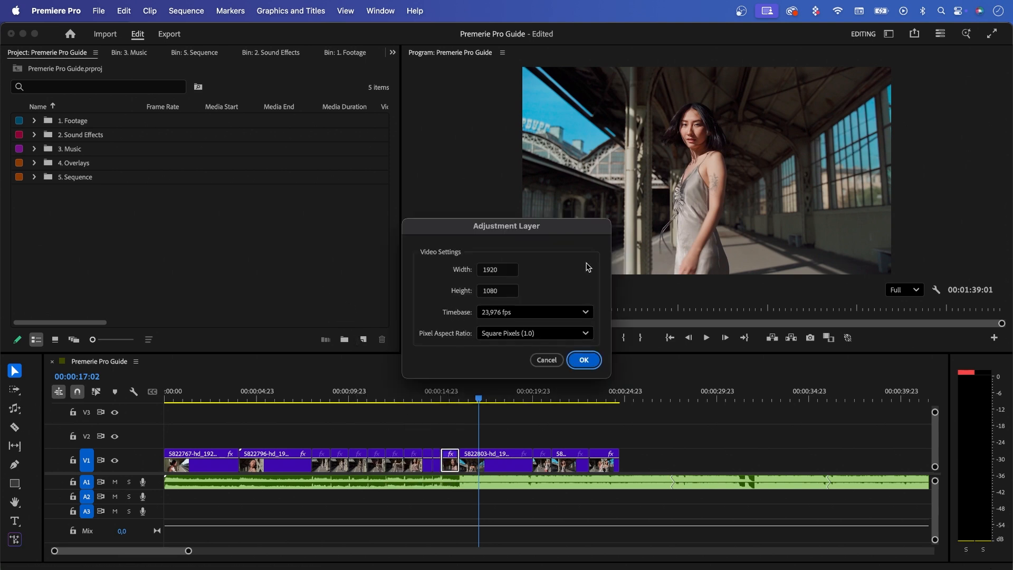
pyautogui.click(585, 361)
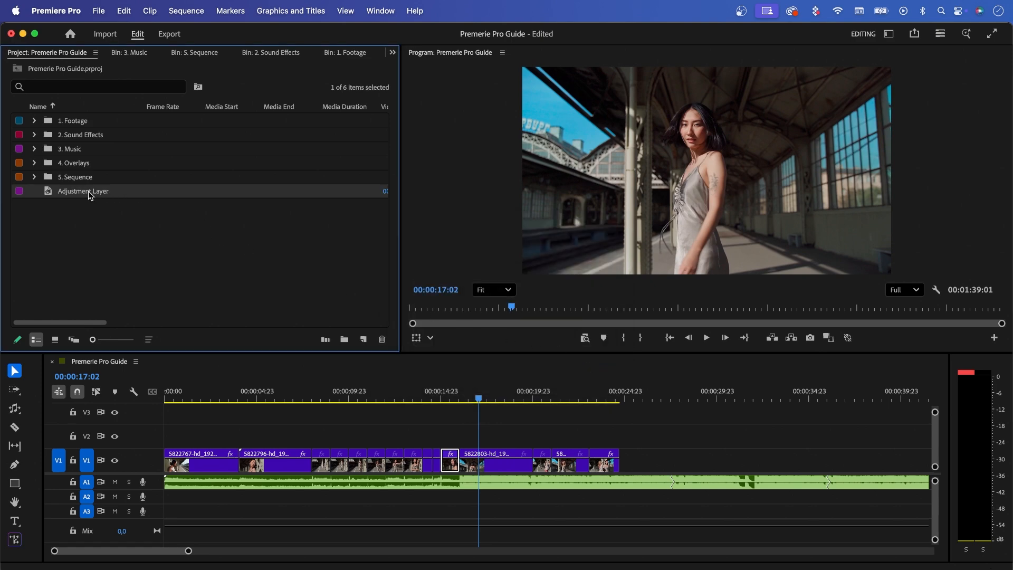
# Place the adjustment layer on V2 above the 5822803 clip, starting at the cut after the black-and-white segment
pyautogui.moveTo(255, 231); pyautogui.dragTo(462, 443)
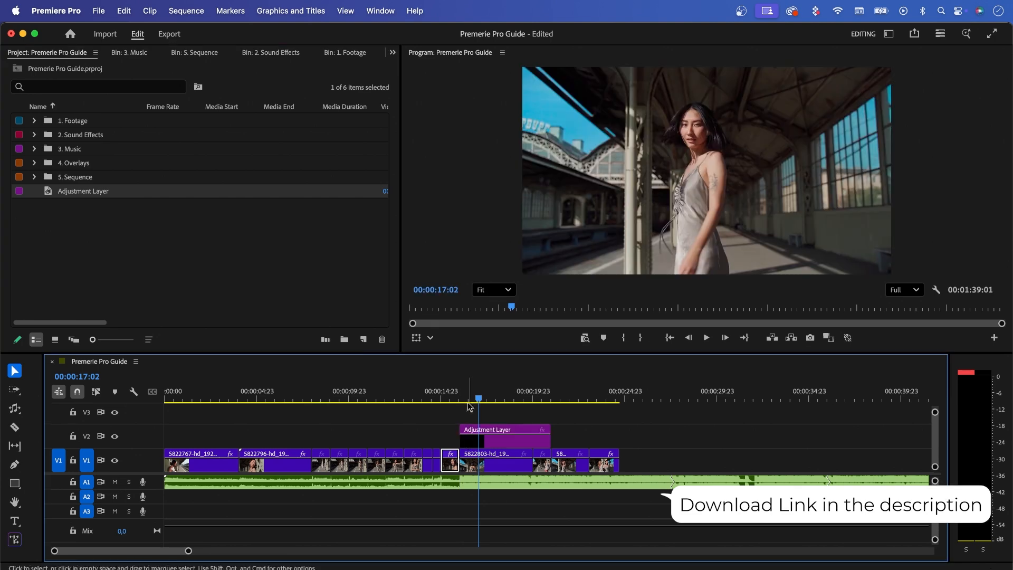
pyautogui.click(483, 397)
pyautogui.moveTo(482, 396)
pyautogui.mouseDown()
pyautogui.moveTo(452, 397)
pyautogui.moveTo(492, 403)
pyautogui.moveTo(453, 403)
pyautogui.moveTo(478, 399)
pyautogui.mouseUp()
pyautogui.press('space')
pyautogui.click(491, 442)
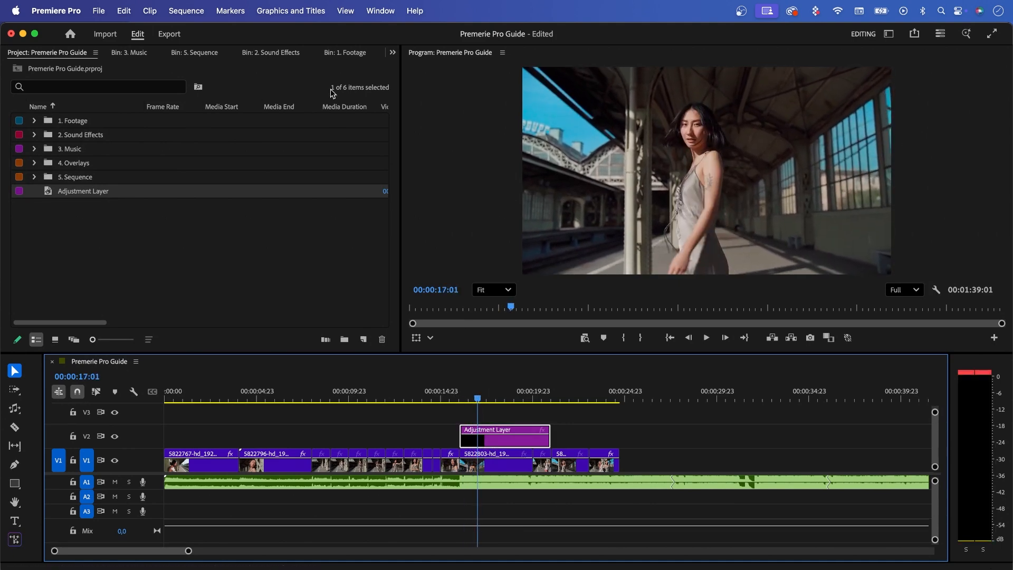
# Clear the effects search and find the AM - Hard Flashy Shake (Adjustment Layer 6 Frames) preset in the Essentials 02_Shakes folder
pyautogui.click(393, 53)
pyautogui.click(393, 53)
pyautogui.click(392, 52)
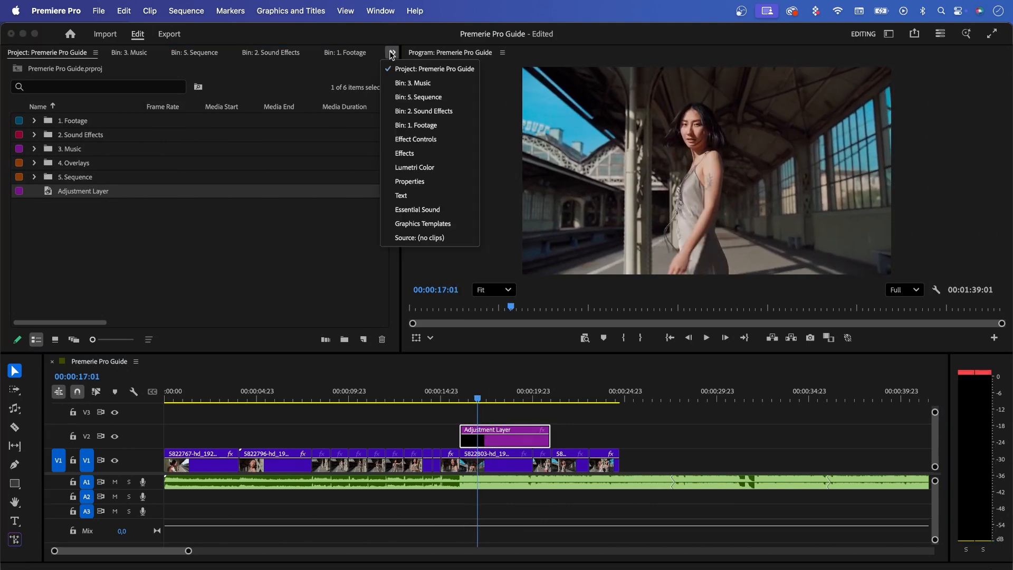
pyautogui.click(421, 153)
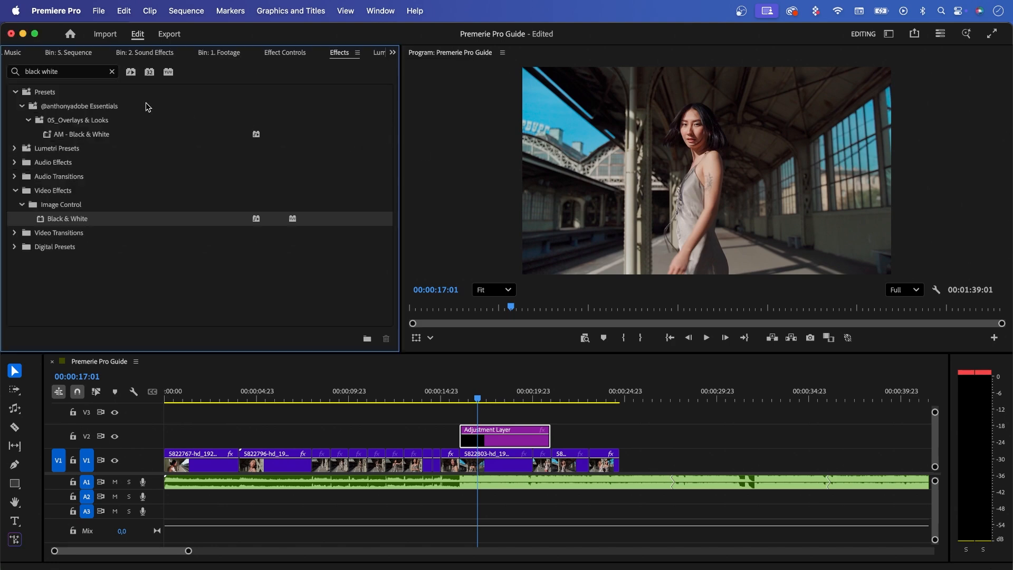
pyautogui.click(112, 71)
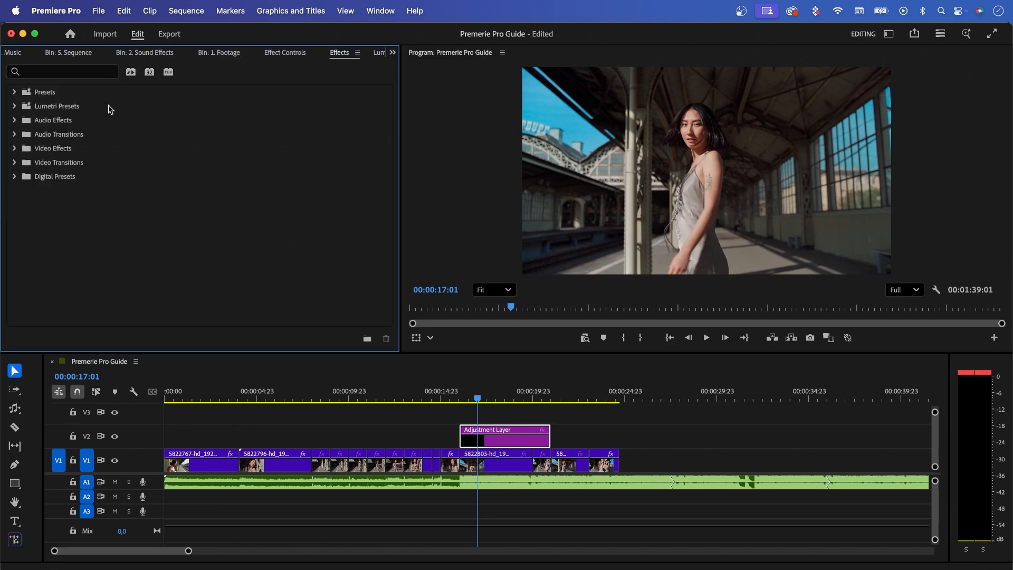
pyautogui.click(14, 93)
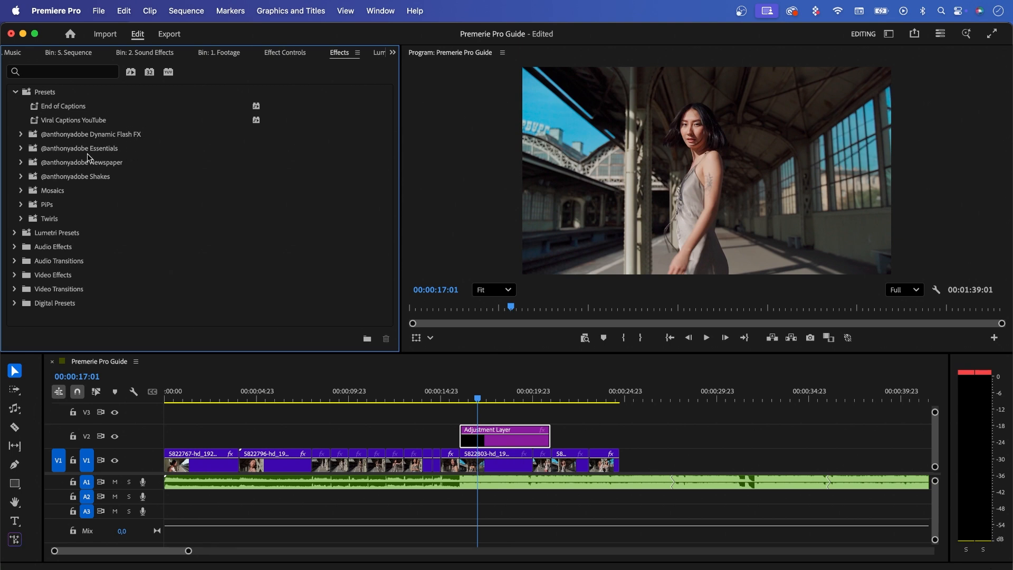
pyautogui.click(21, 149)
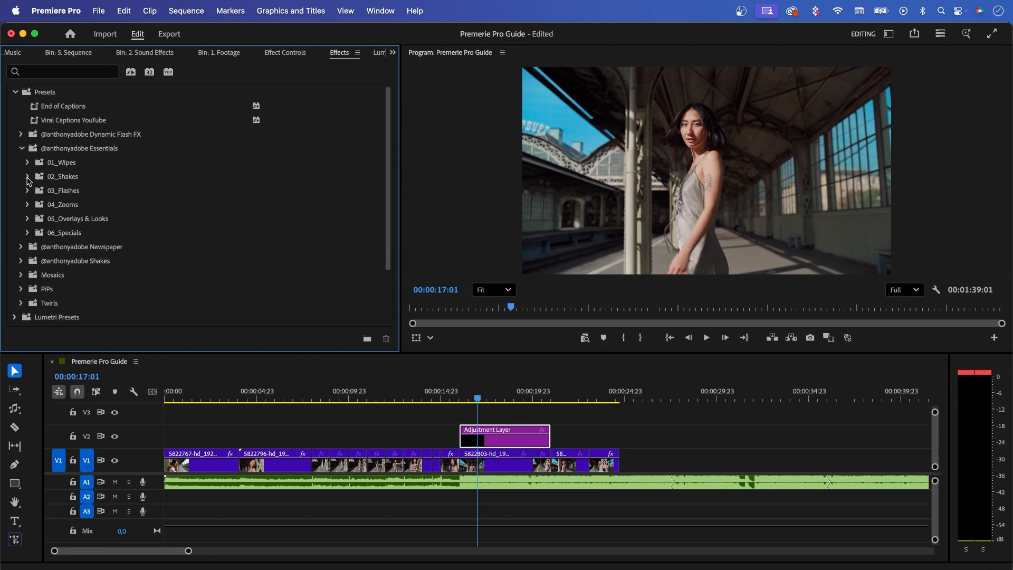
pyautogui.click(28, 177)
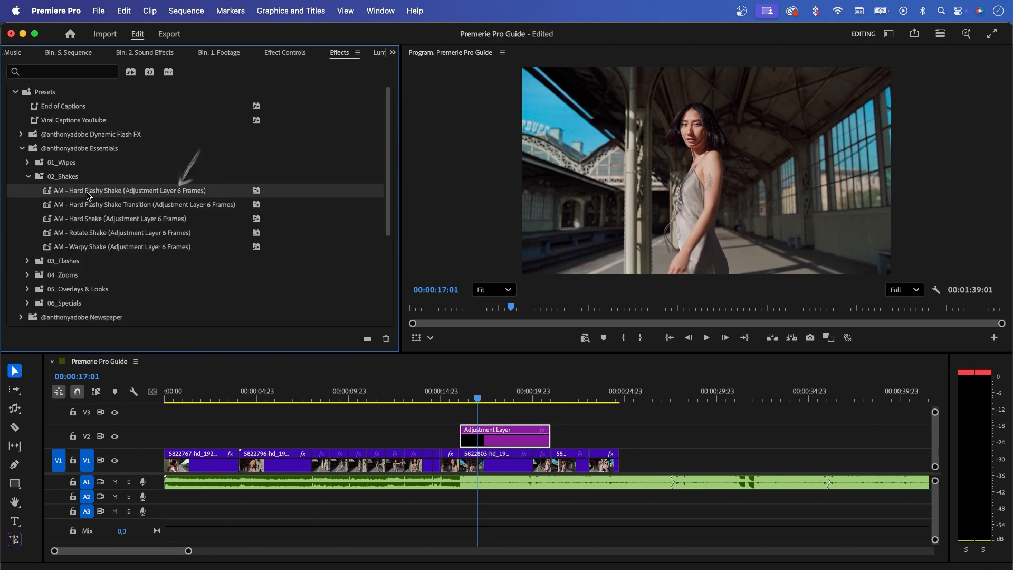
pyautogui.moveTo(97, 194); pyautogui.dragTo(165, 197)
# Split the adjustment layer on V2 six frames after its start, at 00:00:16:07
pyautogui.moveTo(474, 391); pyautogui.dragTo(463, 391)
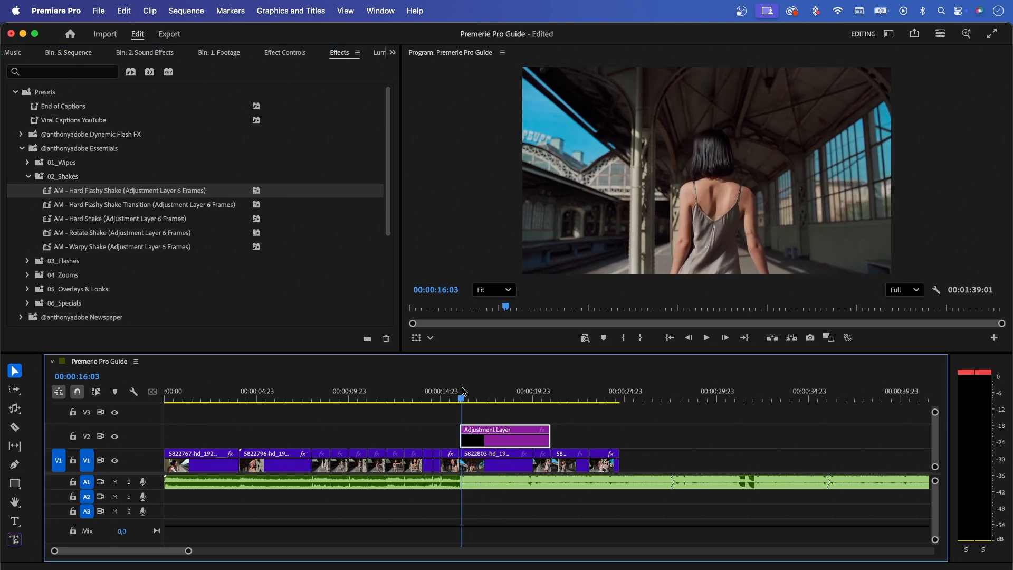
pyautogui.moveTo(189, 551); pyautogui.dragTo(137, 551)
pyautogui.click(540, 397)
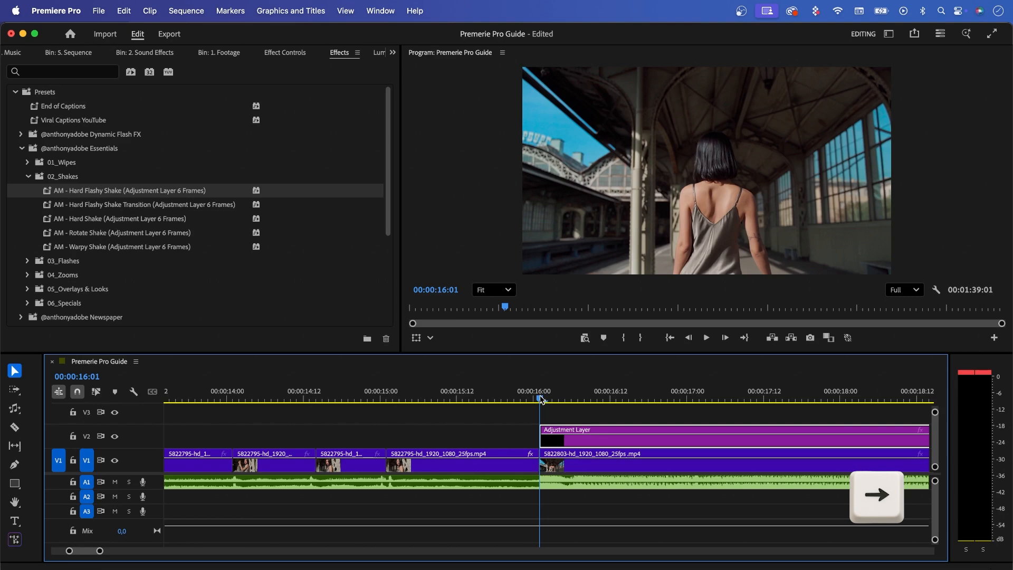
pyautogui.press('Right')
pyautogui.press('Right')
pyautogui.press('Right')
pyautogui.press('Right')
pyautogui.press('Right')
pyautogui.press('Right')
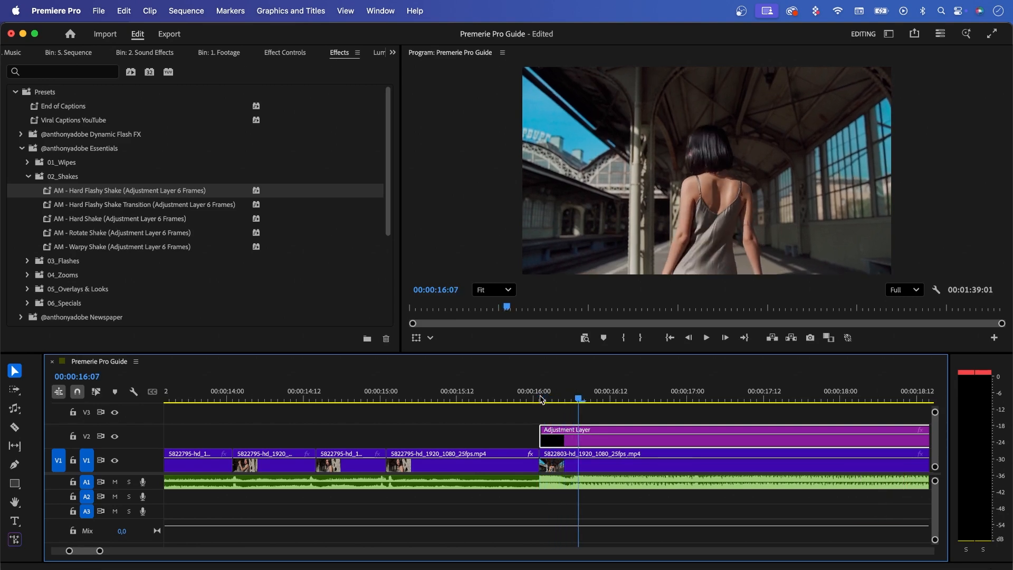
pyautogui.press('c')
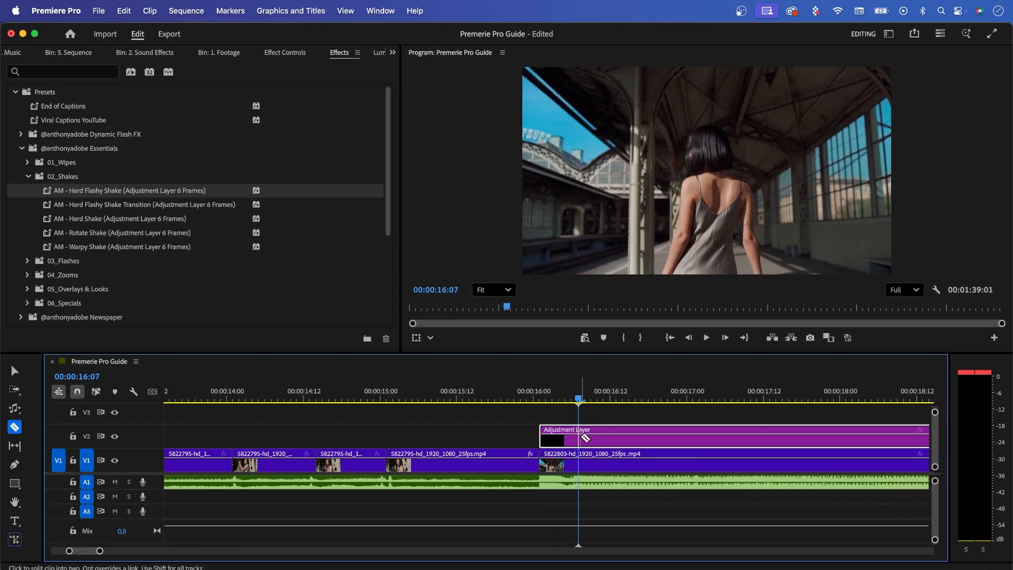
pyautogui.click(580, 436)
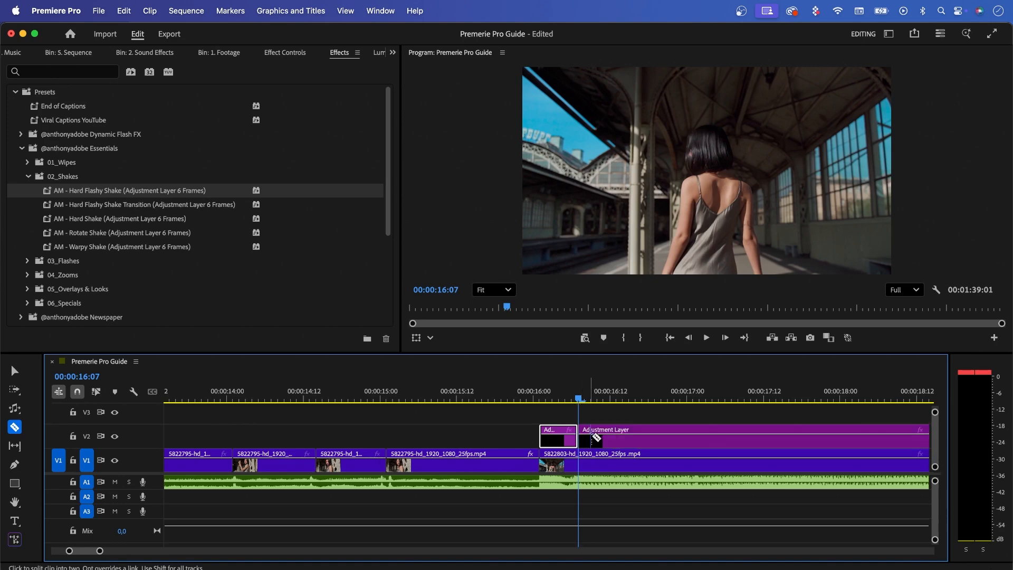
# Delete the long part of the adjustment layer after the cut, keeping only the six-frame piece
pyautogui.press('v')
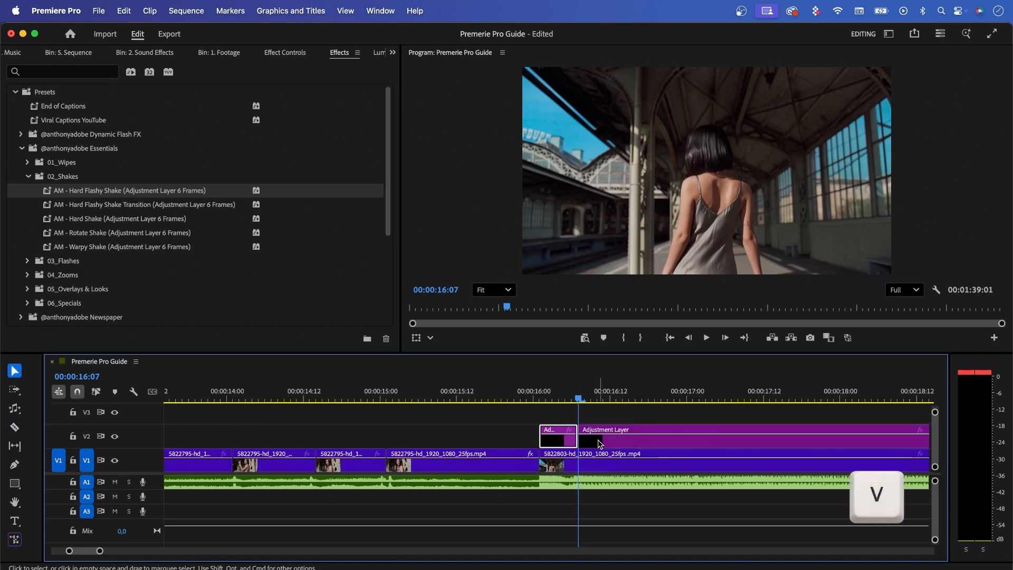
pyautogui.click(600, 443)
pyautogui.press('Delete')
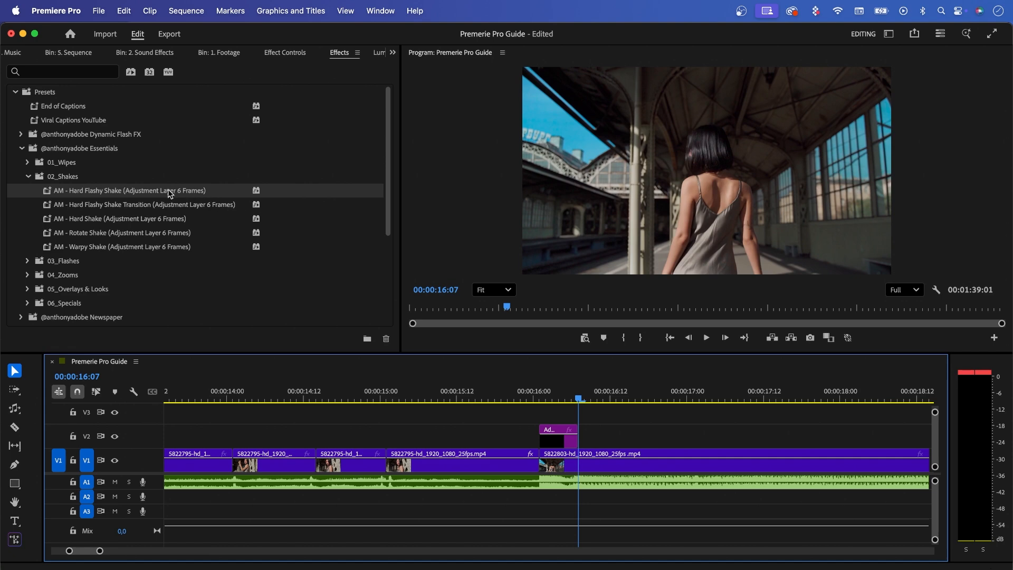
# Apply the AM - Hard Flashy Shake (Adjustment Layer 6 Frames) preset to the six-frame adjustment layer and play back the shake
pyautogui.moveTo(169, 191); pyautogui.dragTo(557, 438)
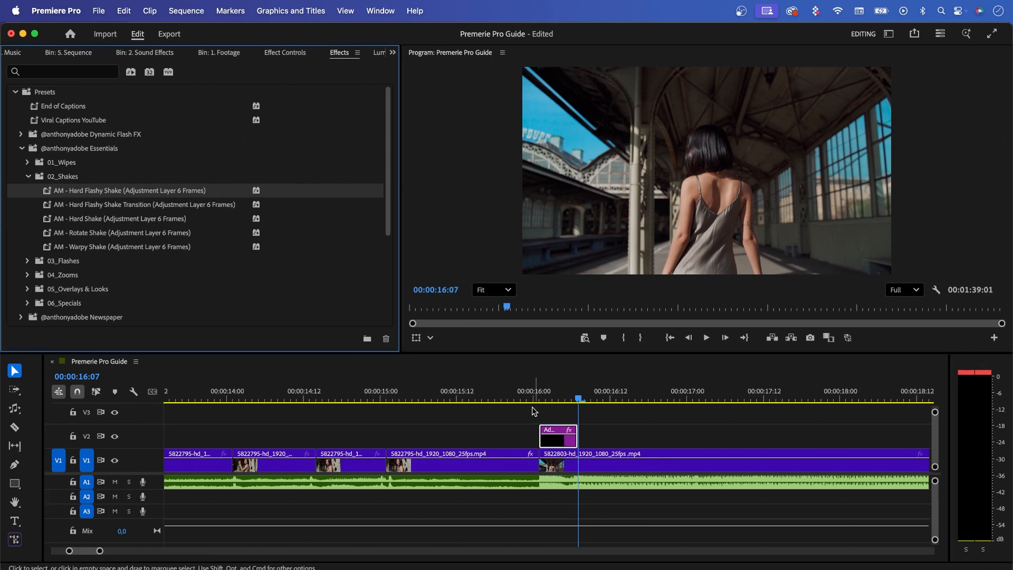
pyautogui.moveTo(502, 397); pyautogui.dragTo(299, 394)
pyautogui.press('space')
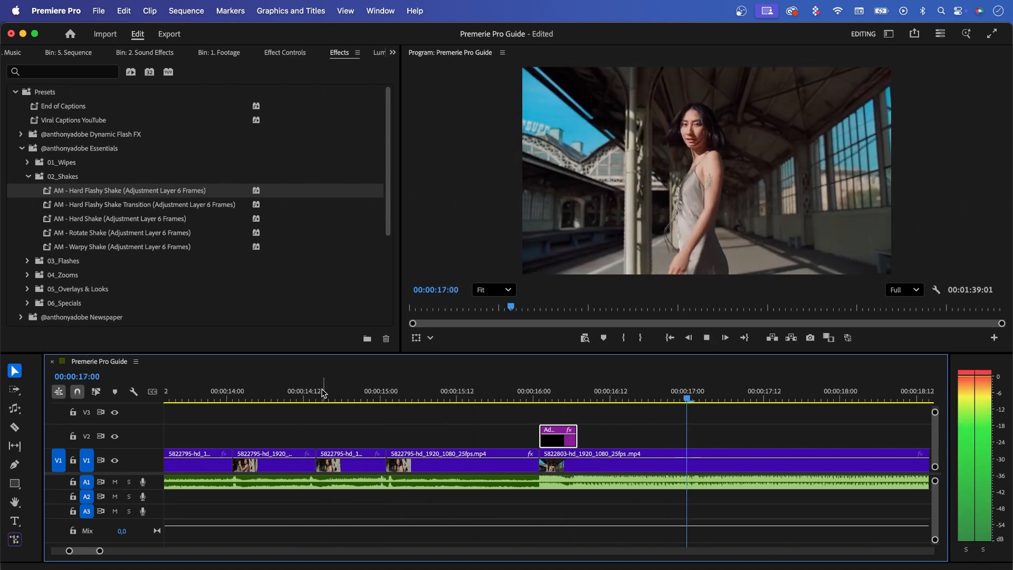
pyautogui.press('space')
# Play the sequence past the shake to the following clip change and place the playhead at 00:00:20:01
pyautogui.moveTo(99, 551); pyautogui.dragTo(140, 551)
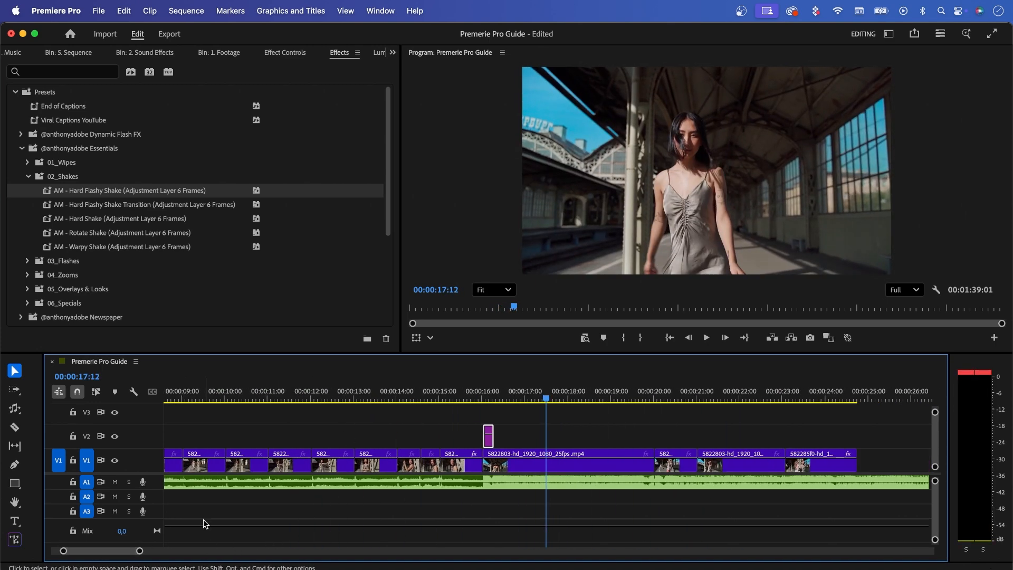
pyautogui.click(432, 395)
pyautogui.press('space')
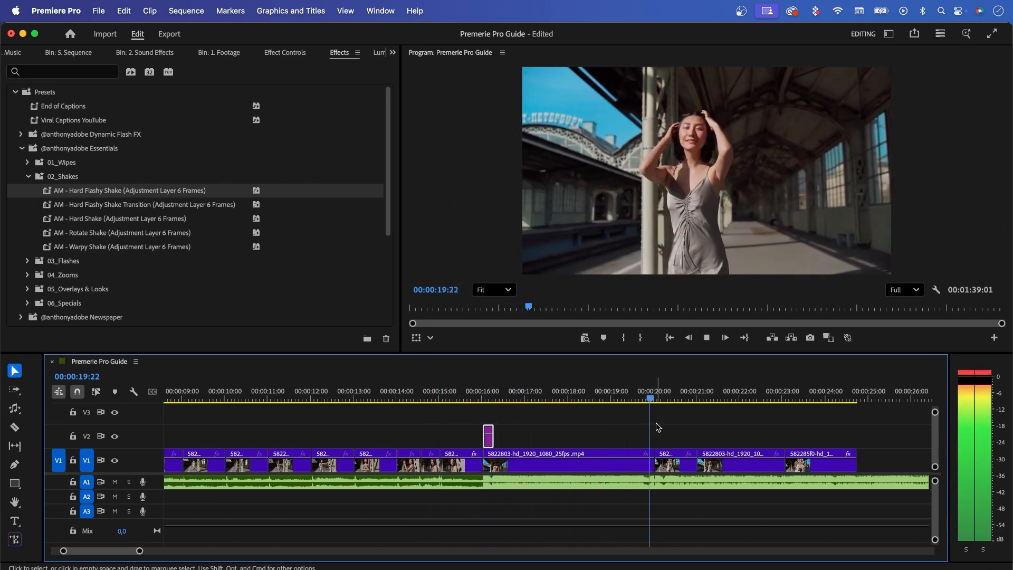
pyautogui.press('space')
pyautogui.moveTo(678, 396); pyautogui.dragTo(656, 392)
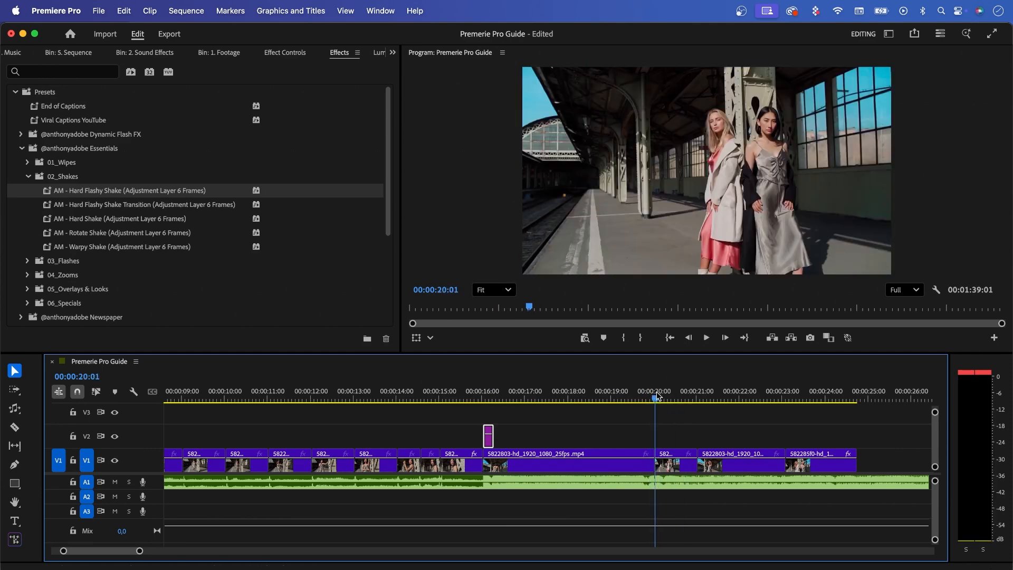
# Open the Film Burns Pack inside the 4. Overlays bin and show its clips as thumbnails
pyautogui.click(392, 53)
pyautogui.click(417, 69)
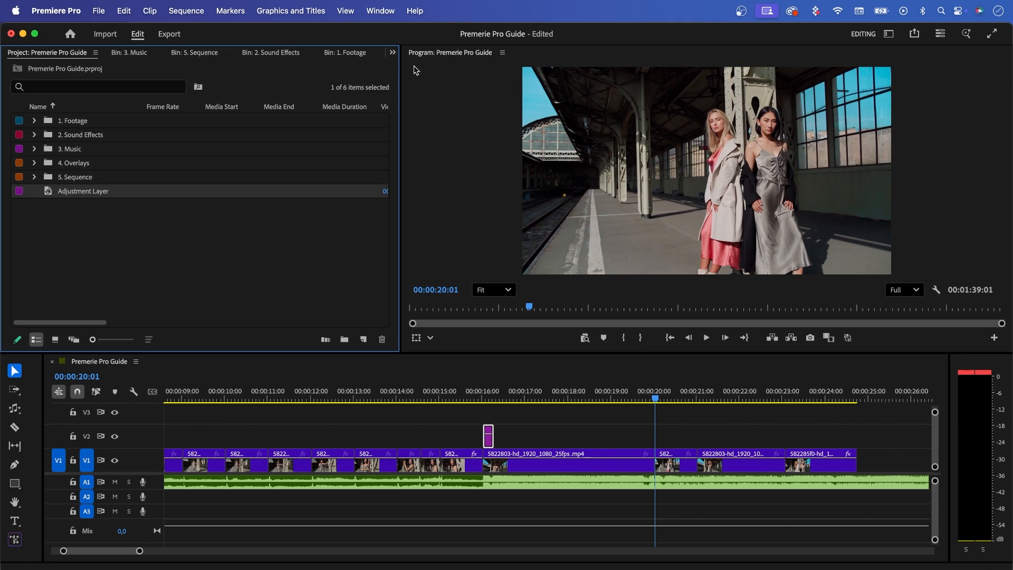
pyautogui.doubleClick(74, 163)
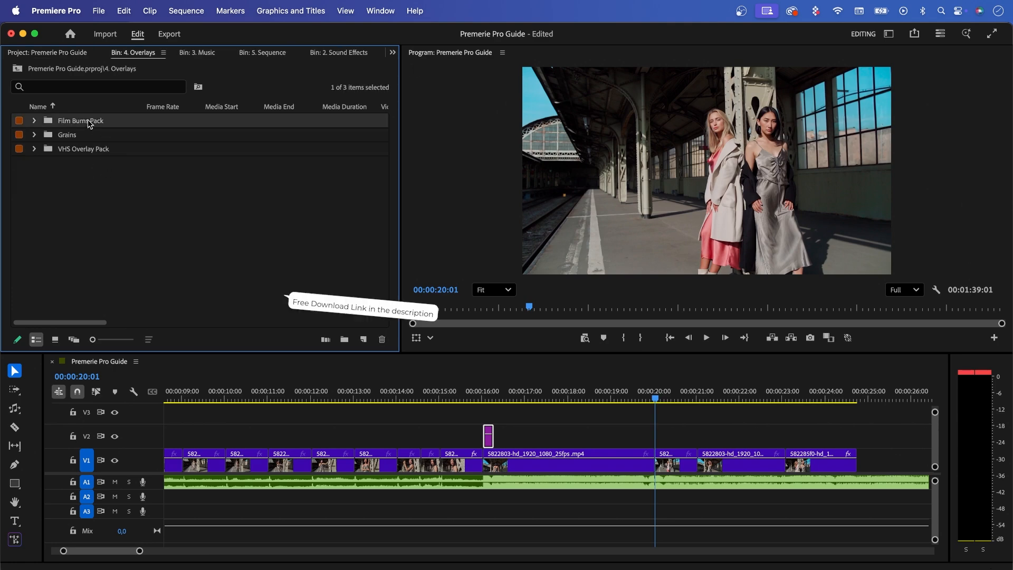
pyautogui.doubleClick(87, 120)
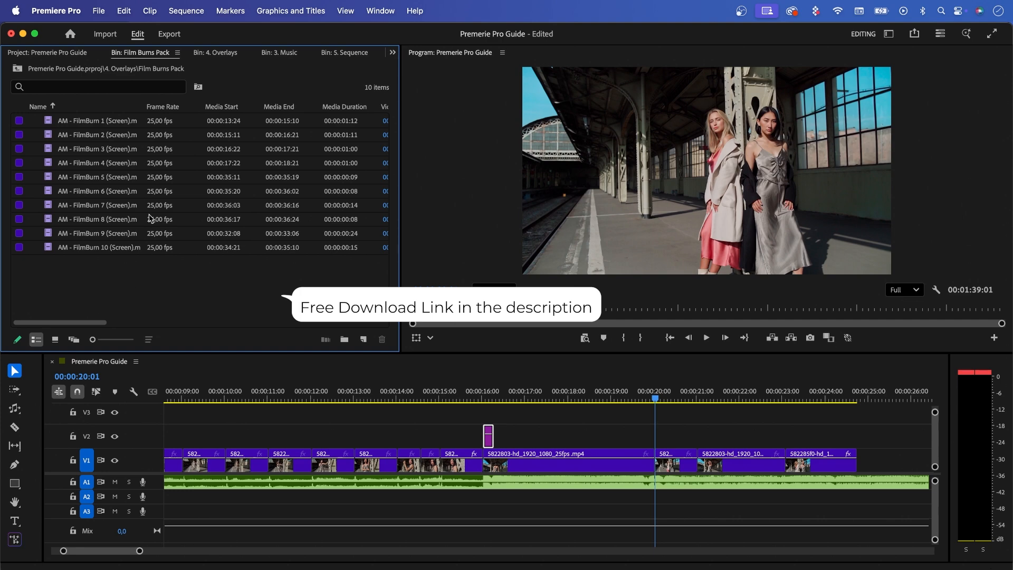
pyautogui.click(101, 122)
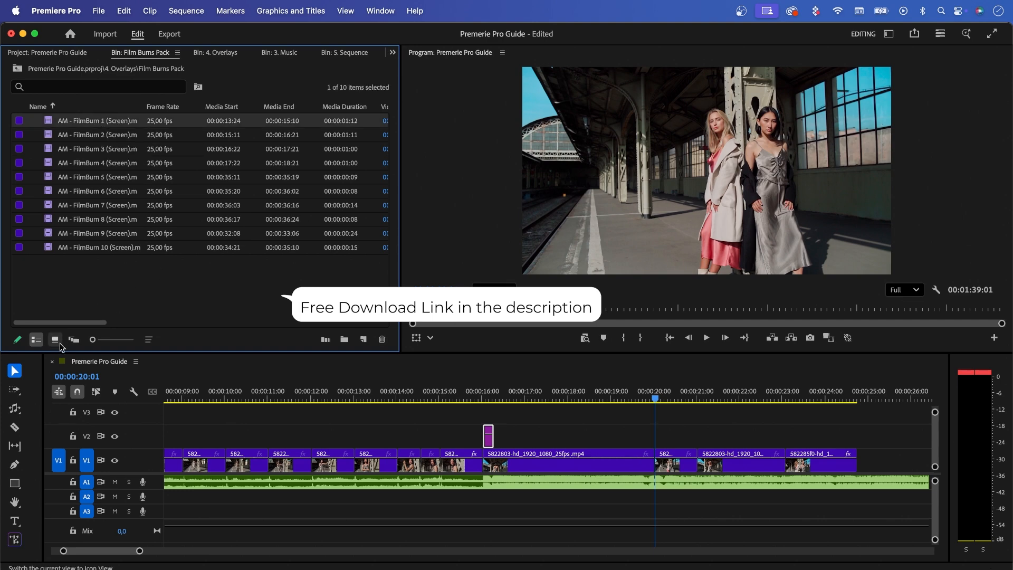
pyautogui.click(55, 341)
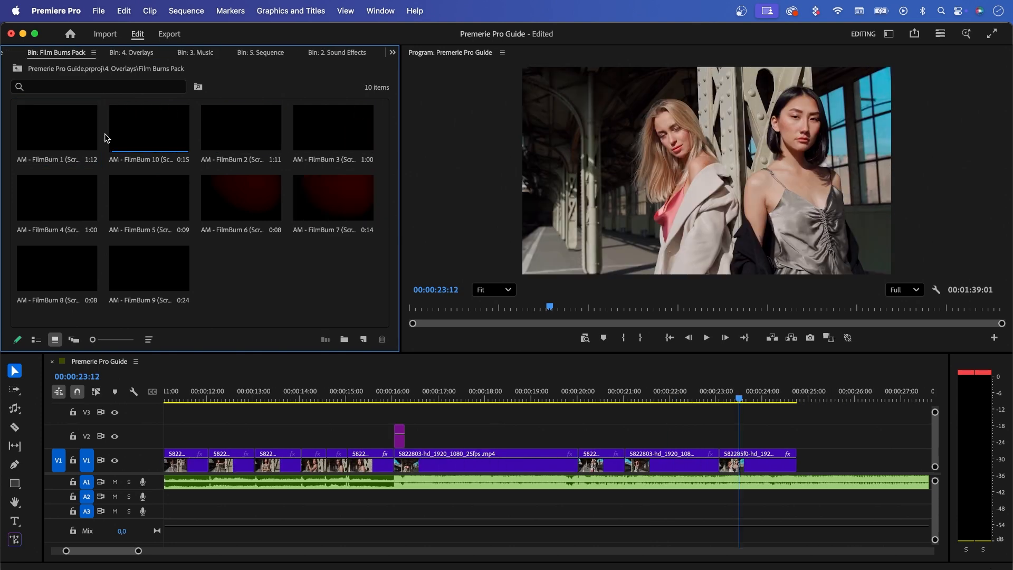
# Place the AM - FilmBurn 10 overlay on V2 across the clip change at 00:00:20:01 and scale it to the frame size
pyautogui.moveTo(144, 138); pyautogui.dragTo(575, 441)
pyautogui.moveTo(574, 398)
pyautogui.mouseDown()
pyautogui.moveTo(597, 398)
pyautogui.moveTo(563, 399)
pyautogui.moveTo(596, 409)
pyautogui.mouseUp()
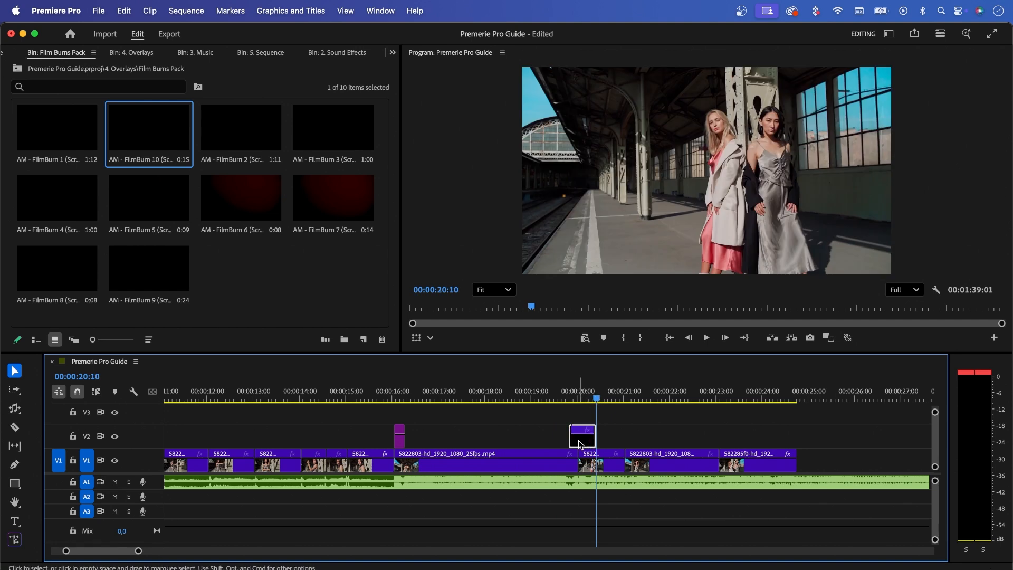
pyautogui.click(583, 400)
pyautogui.rightClick(587, 444)
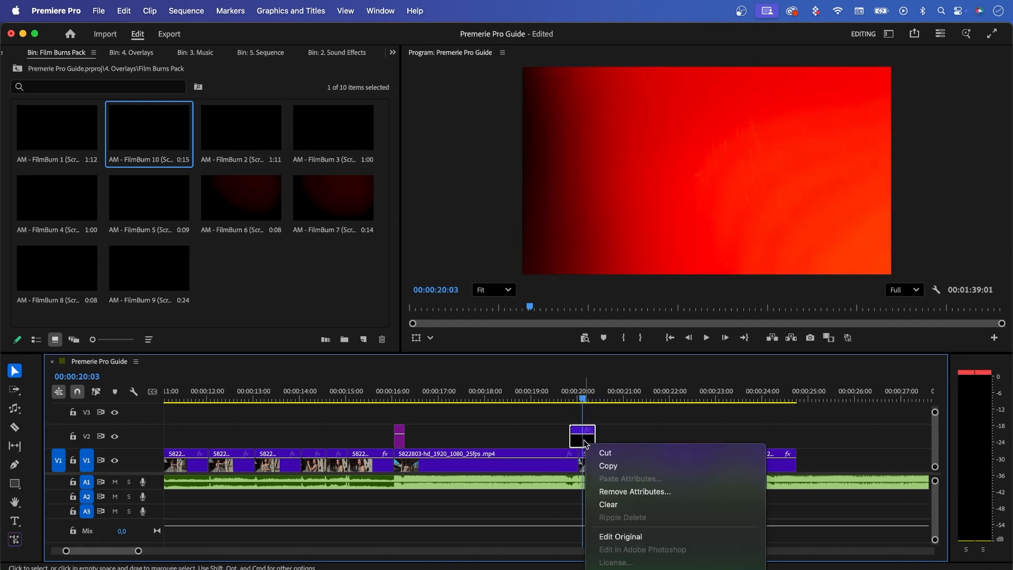
pyautogui.scroll(-10, 637, 503)
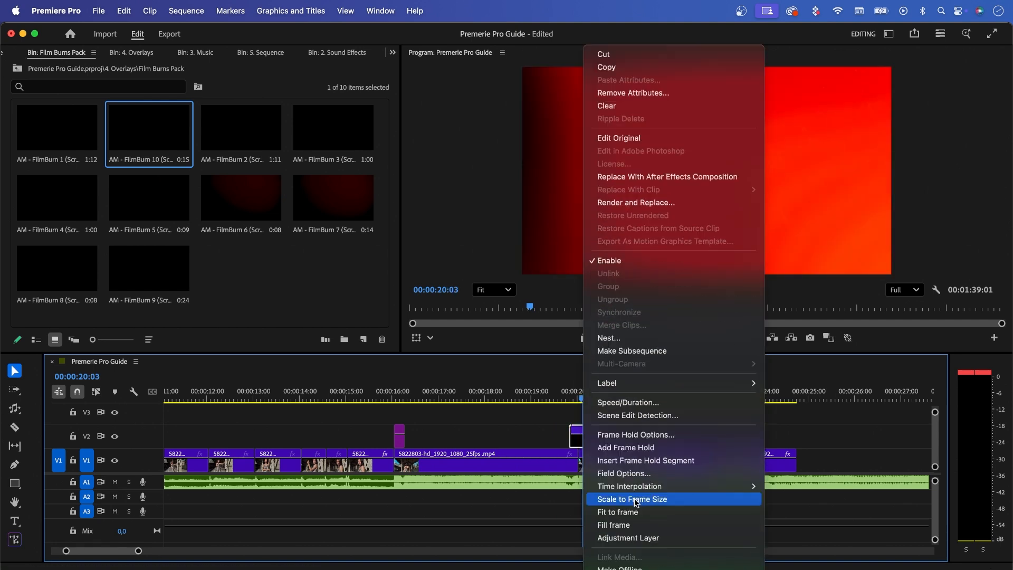
pyautogui.click(642, 504)
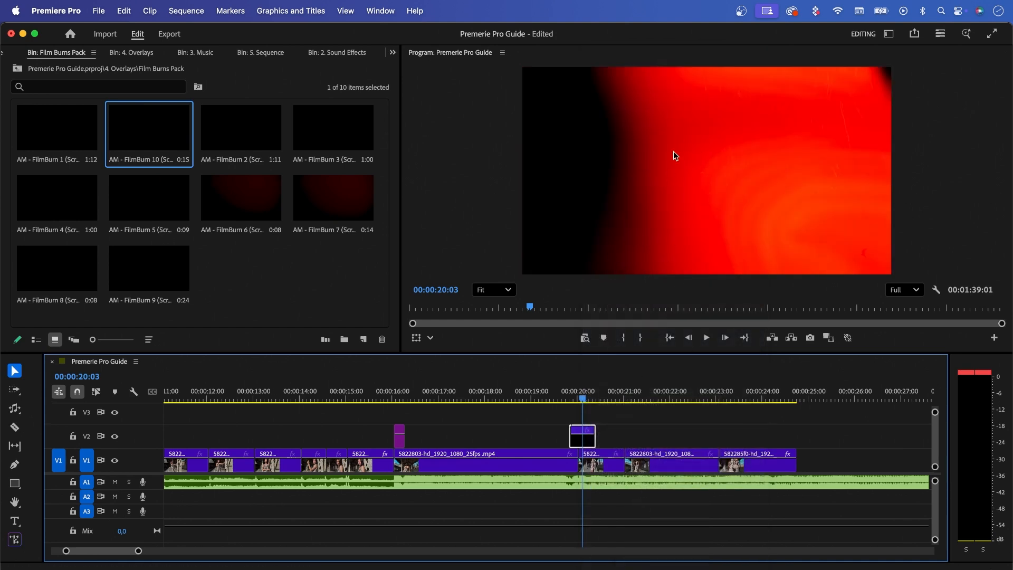
# Set the blend mode of the AM - FilmBurn 10 overlay on V2 to Screen
pyautogui.moveTo(590, 405)
pyautogui.mouseDown()
pyautogui.moveTo(565, 401)
pyautogui.moveTo(578, 402)
pyautogui.mouseUp()
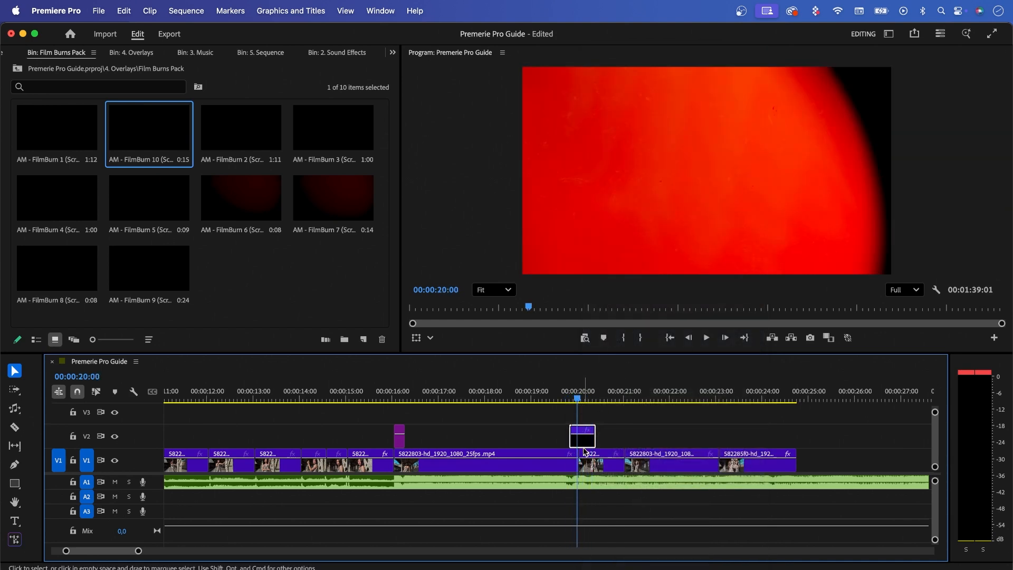
pyautogui.click(39, 342)
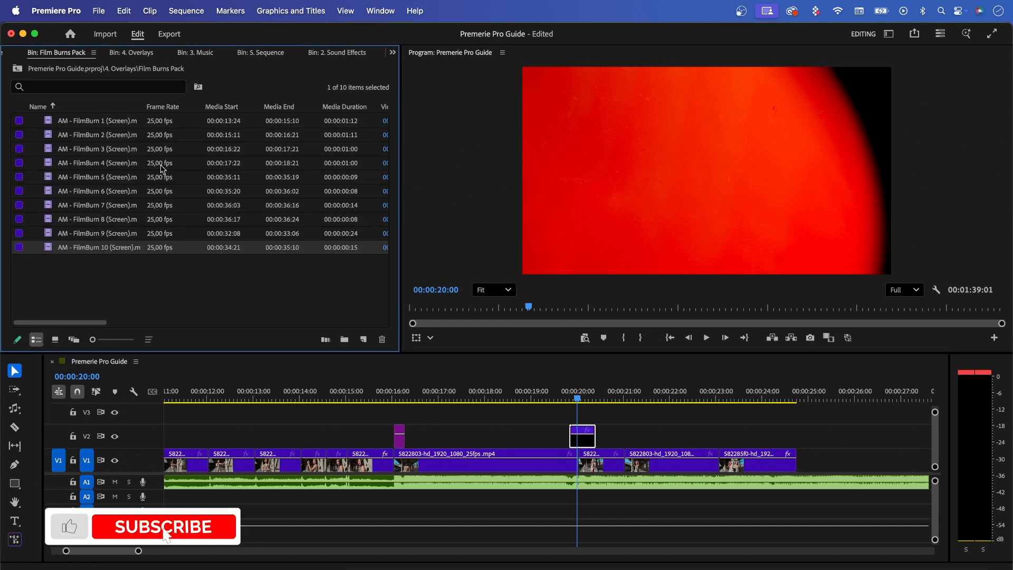
pyautogui.click(392, 53)
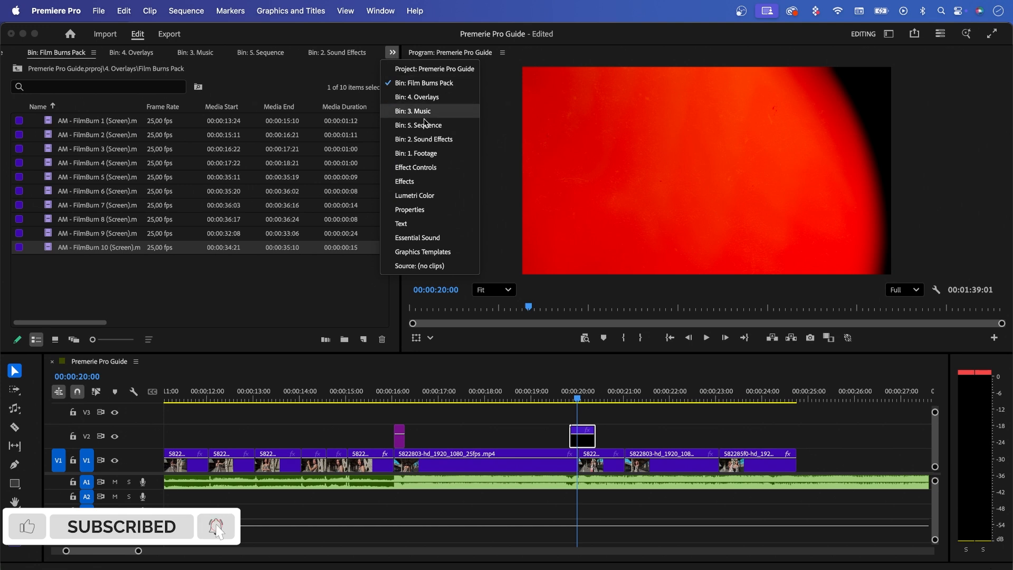
pyautogui.click(427, 168)
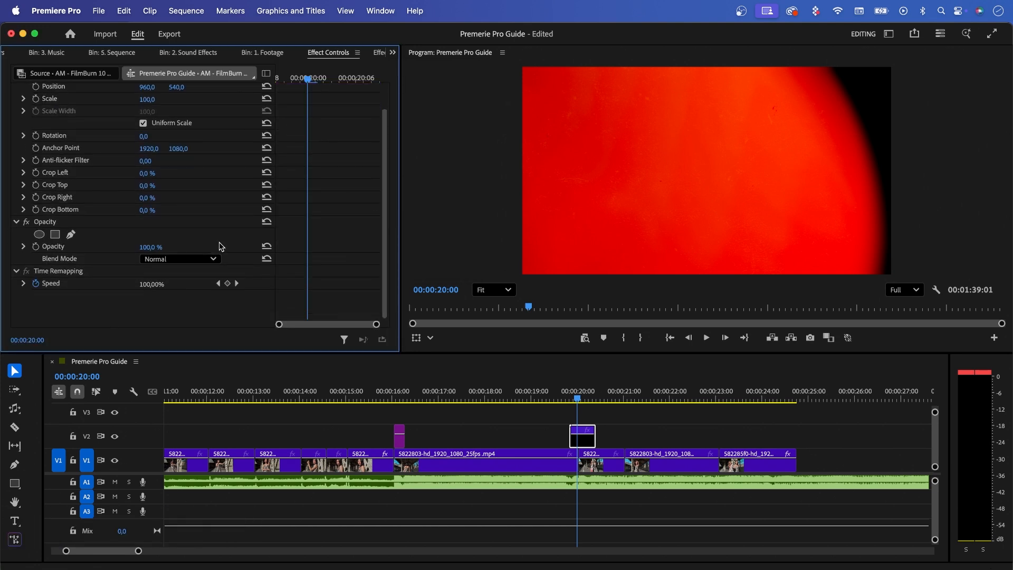
pyautogui.click(163, 261)
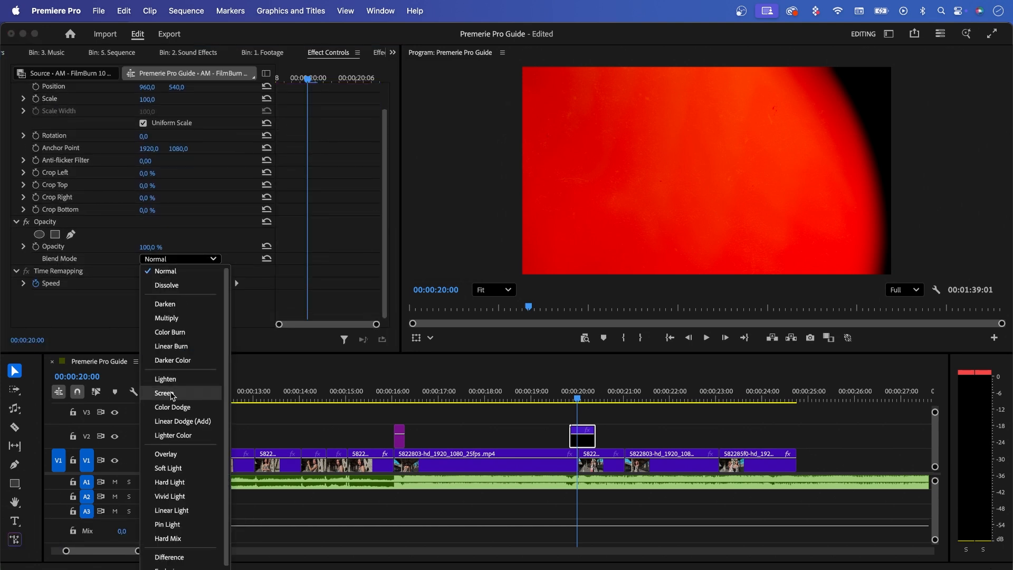
pyautogui.click(164, 393)
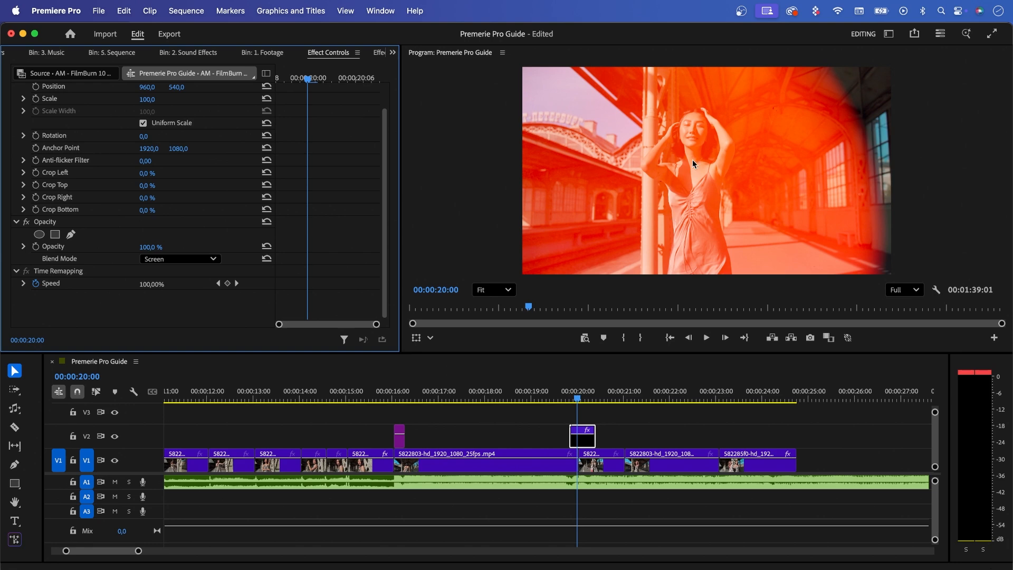
# Play back the film burn transition and shift the overlay on V2 slightly later over the clip change near 00:00:20:00
pyautogui.press('space')
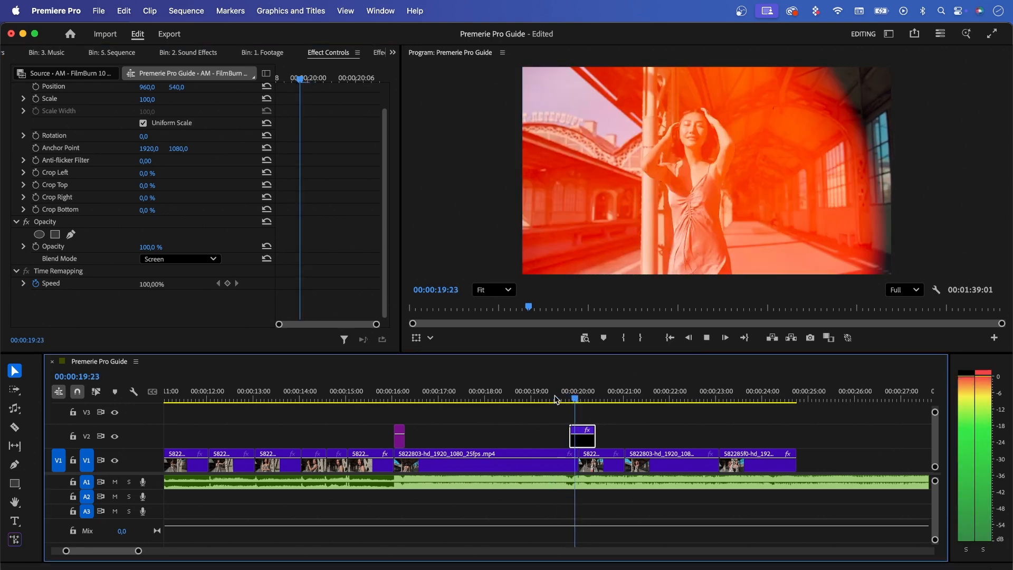
pyautogui.press('space')
pyautogui.moveTo(574, 398)
pyautogui.mouseDown()
pyautogui.moveTo(559, 399)
pyautogui.moveTo(576, 396)
pyautogui.mouseUp()
pyautogui.press('space')
pyautogui.press('space')
pyautogui.moveTo(586, 442); pyautogui.dragTo(590, 444)
pyautogui.click(536, 393)
pyautogui.press('space')
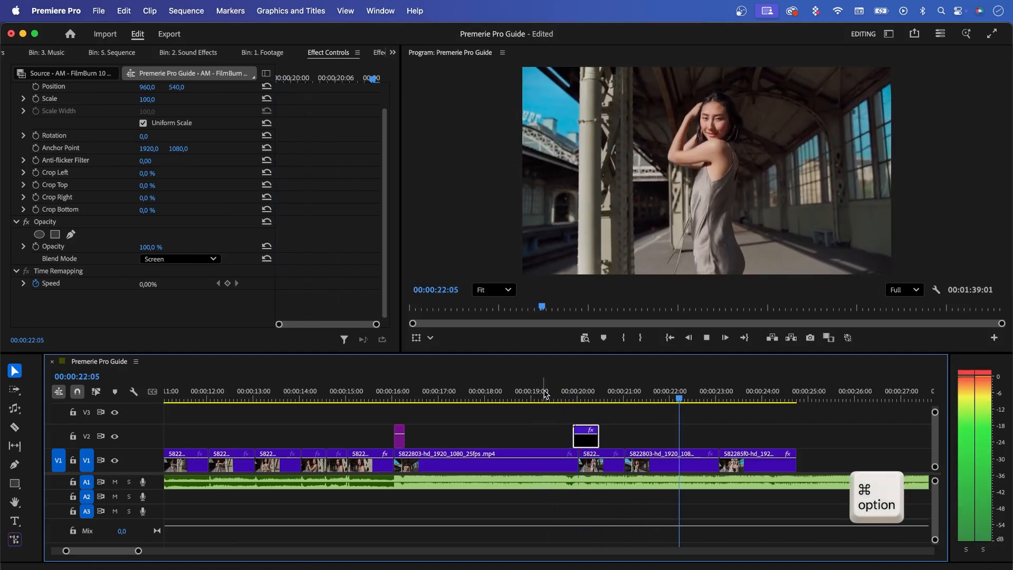
pyautogui.press('space')
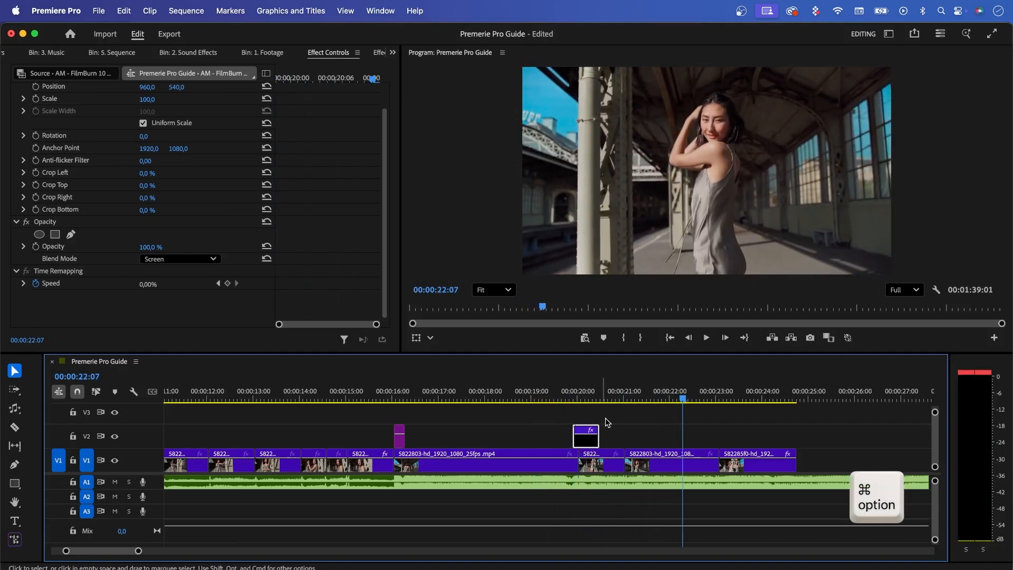
# Duplicate the shake adjustment layer on V2 to the clip change just after 00:00:21:00 and play back the result
pyautogui.click(401, 441)
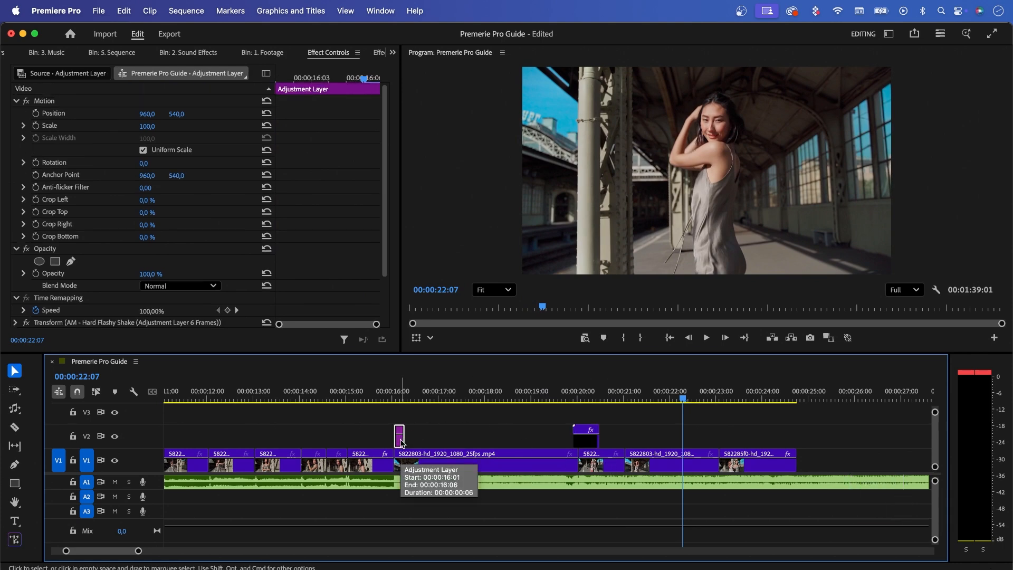
pyautogui.moveTo(401, 441); pyautogui.dragTo(631, 440)
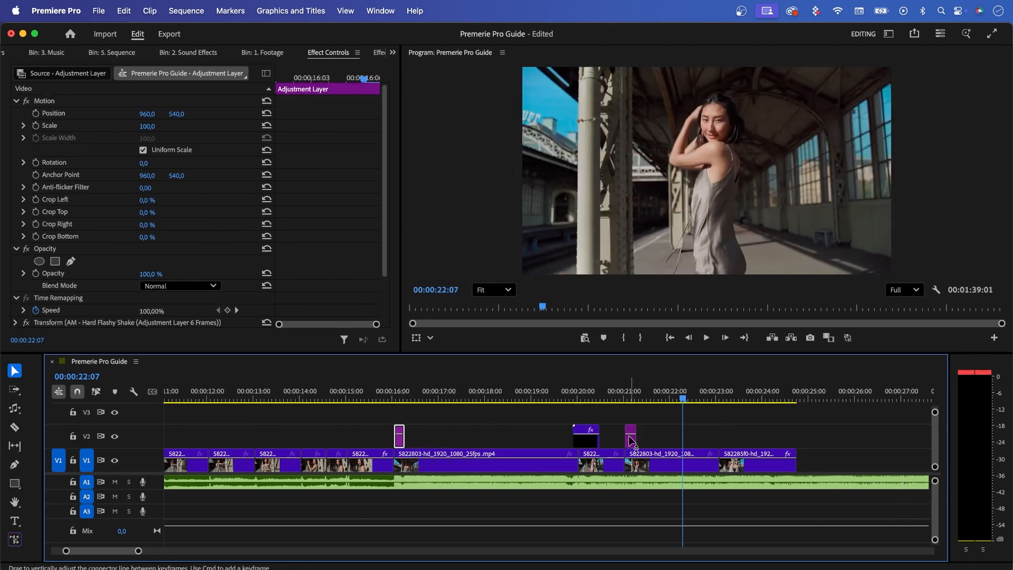
pyautogui.click(562, 393)
pyautogui.press('space')
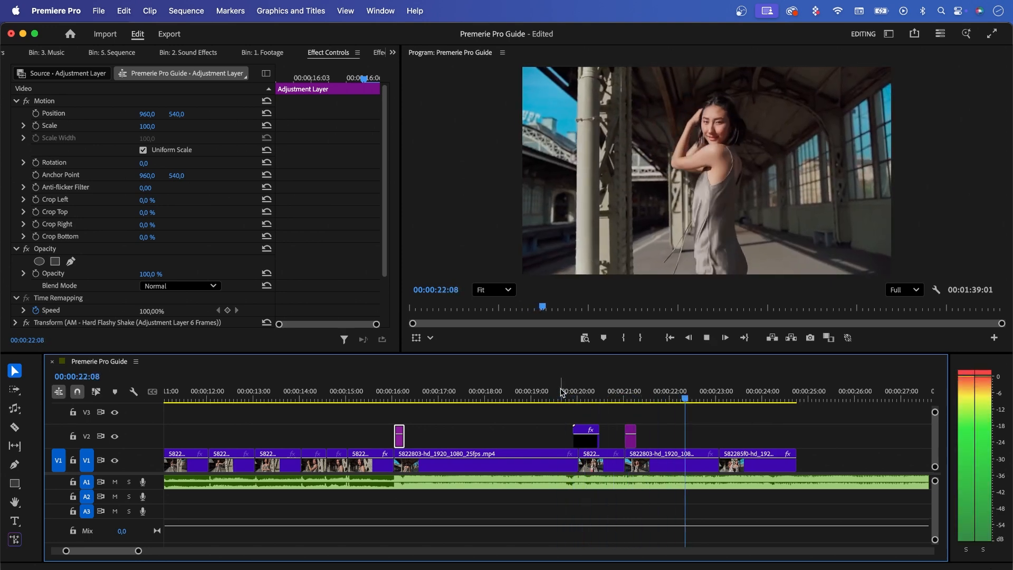
pyautogui.press('space')
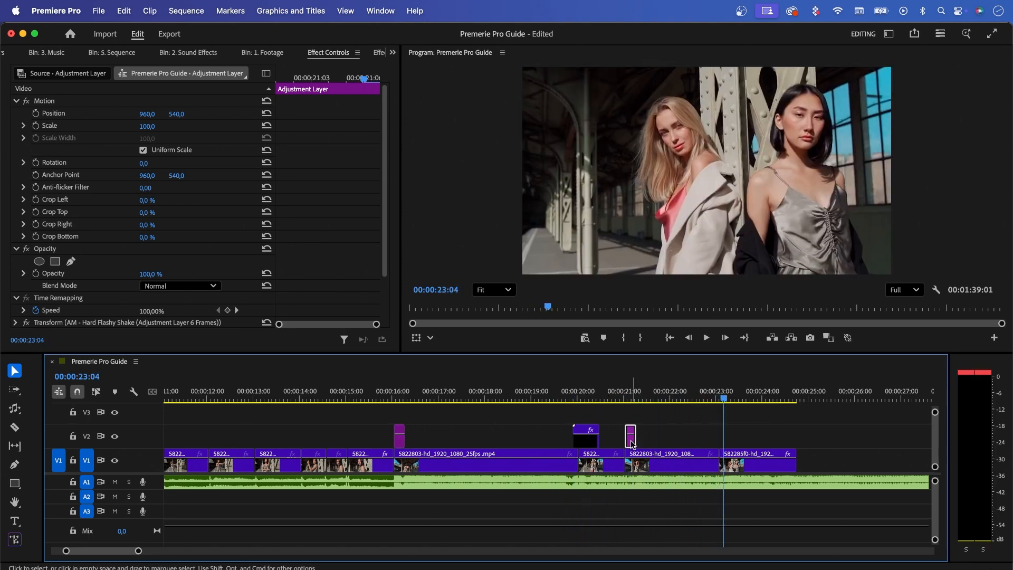
# Duplicate the shake adjustment layer on V2 to the start of the last clip and return the playhead to 00:00:15:21
pyautogui.moveTo(632, 443); pyautogui.dragTo(658, 443)
pyautogui.moveTo(729, 445); pyautogui.dragTo(727, 445)
pyautogui.moveTo(724, 395); pyautogui.dragTo(388, 388)
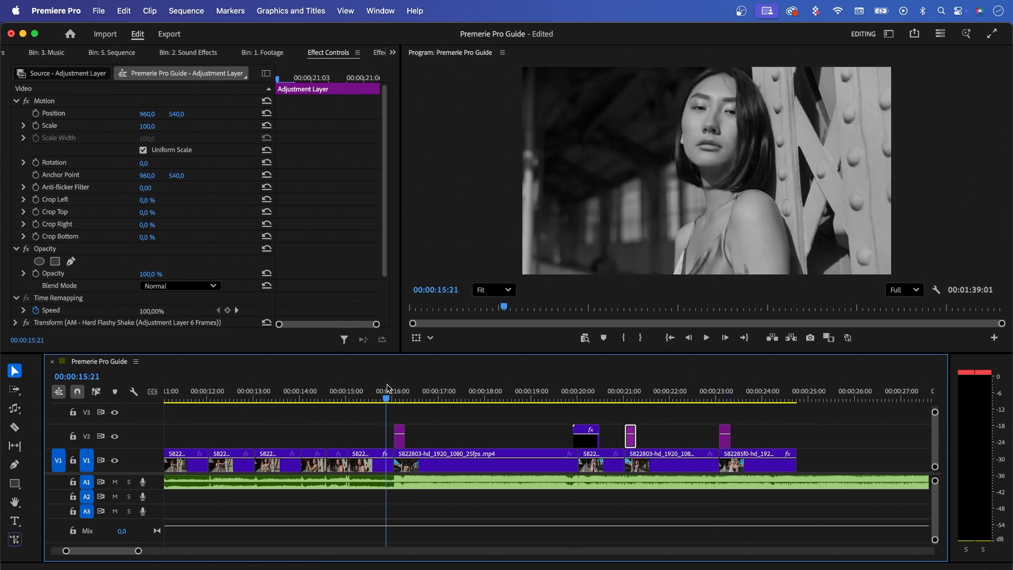